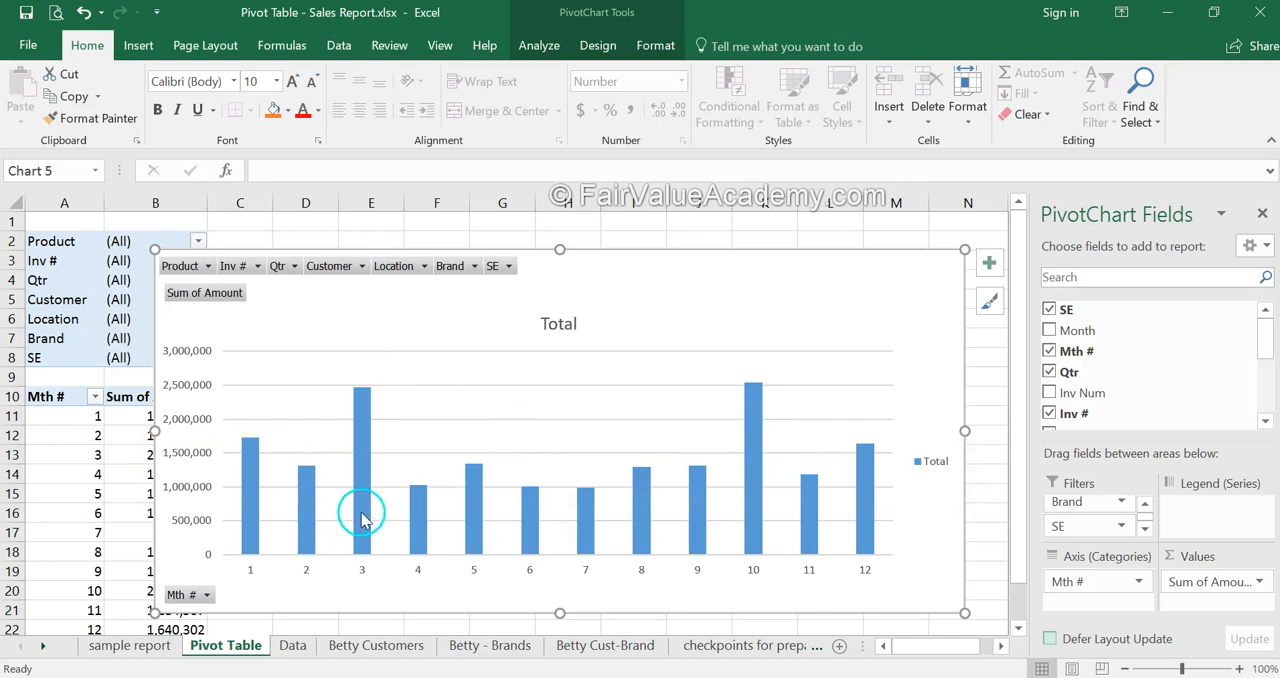
pyautogui.moveTo(737, 457)
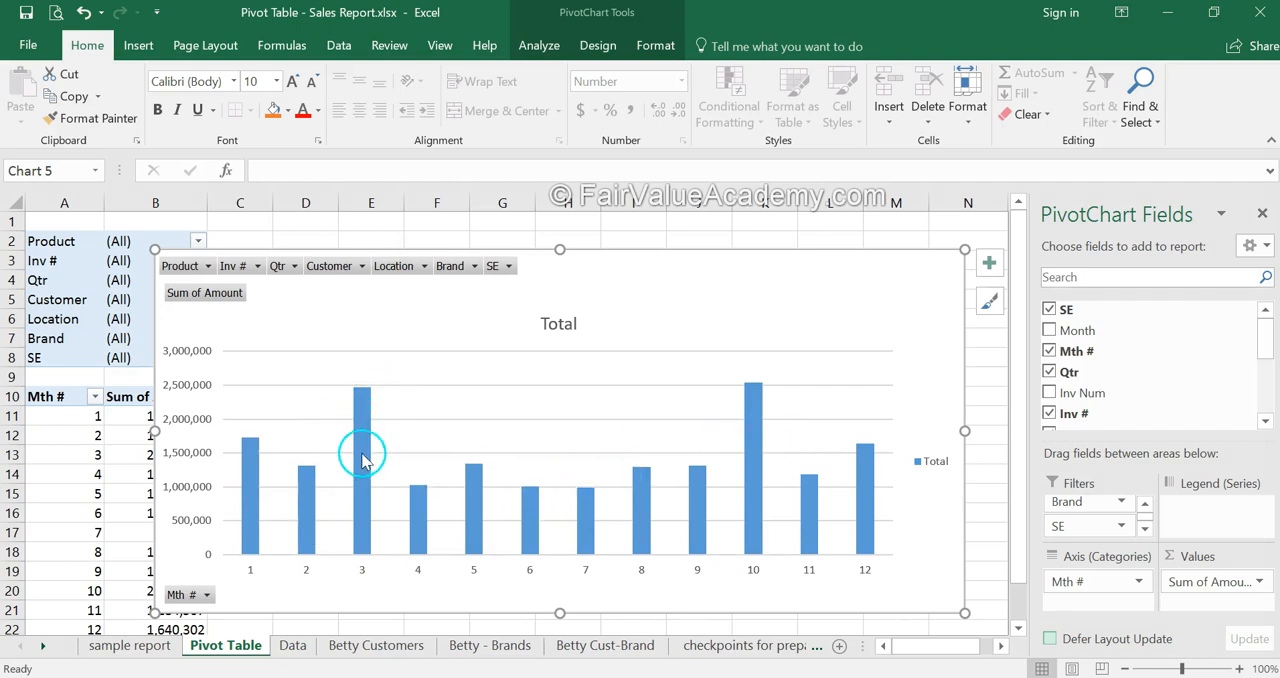
pyautogui.moveTo(364, 460)
pyautogui.moveTo(636, 519)
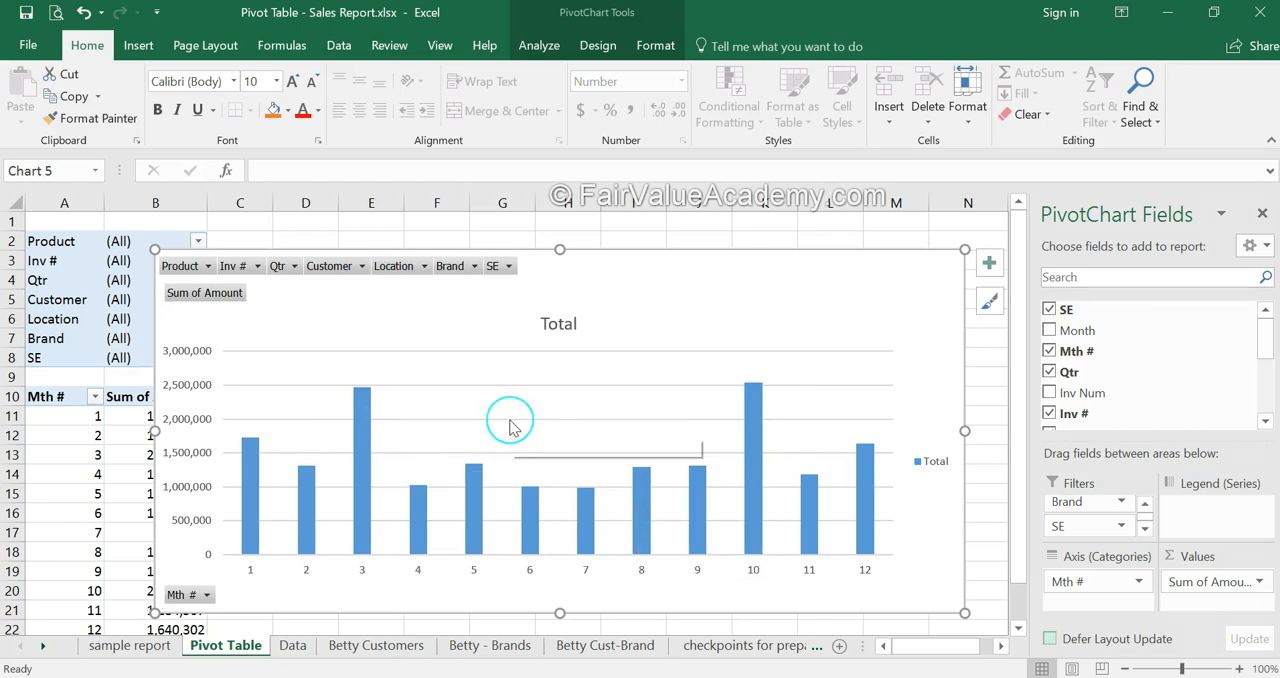
pyautogui.click(555, 508)
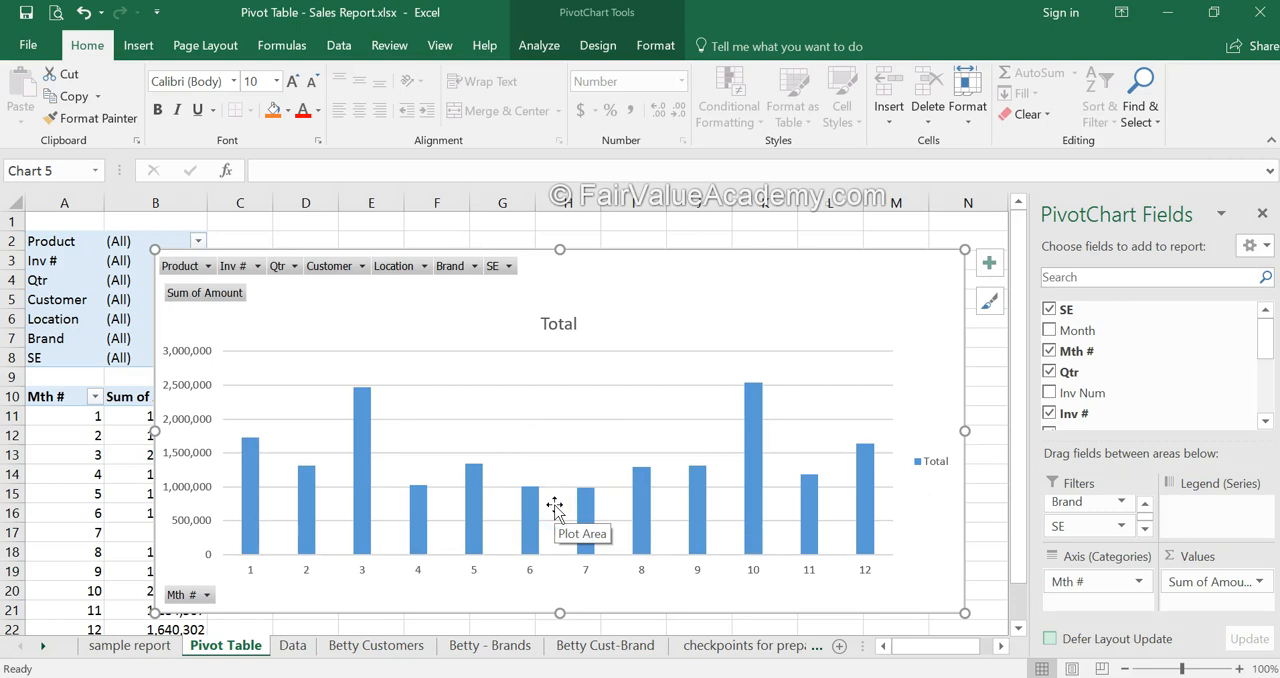
pyautogui.click(536, 512)
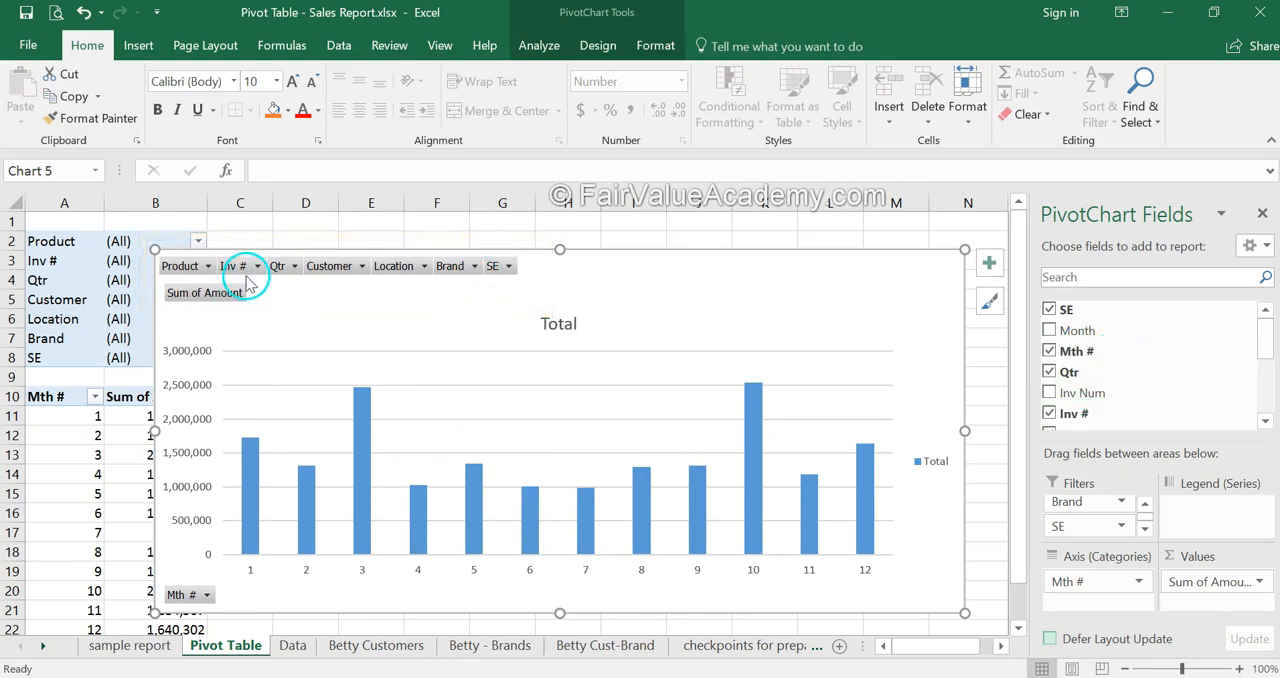
# - Filter the pivot chart's Location field to show only Delhi
pyautogui.click(424, 266)
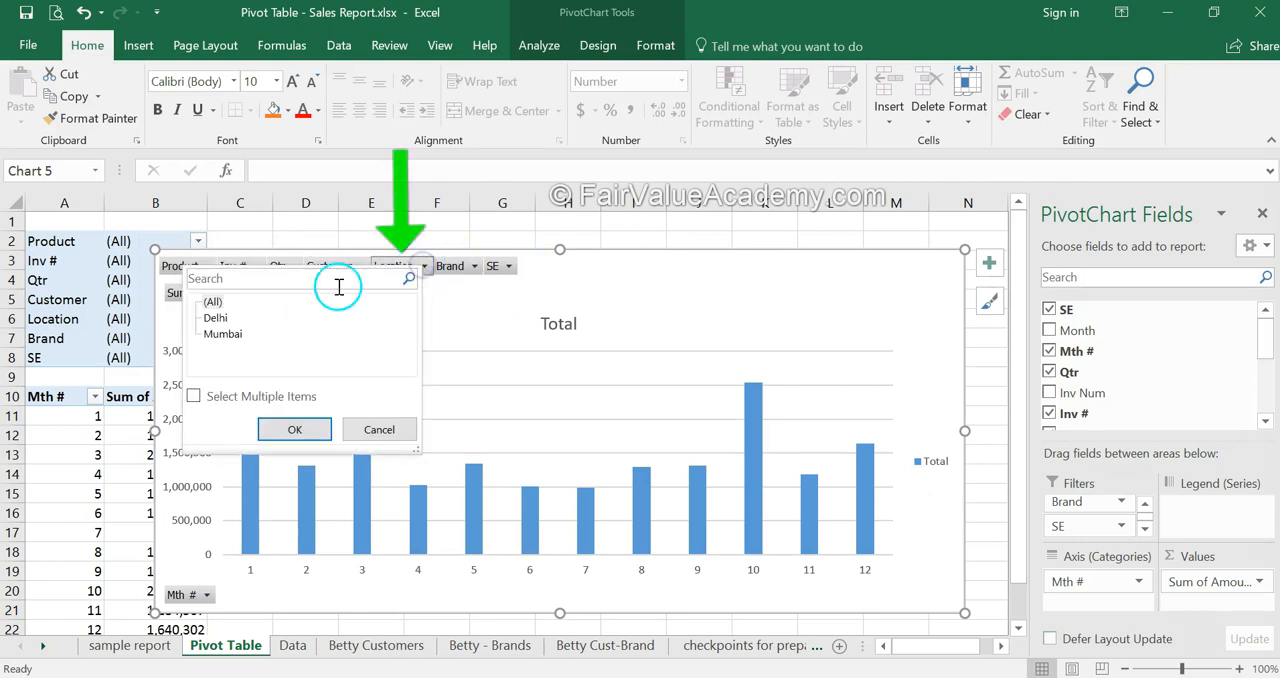
pyautogui.click(294, 429)
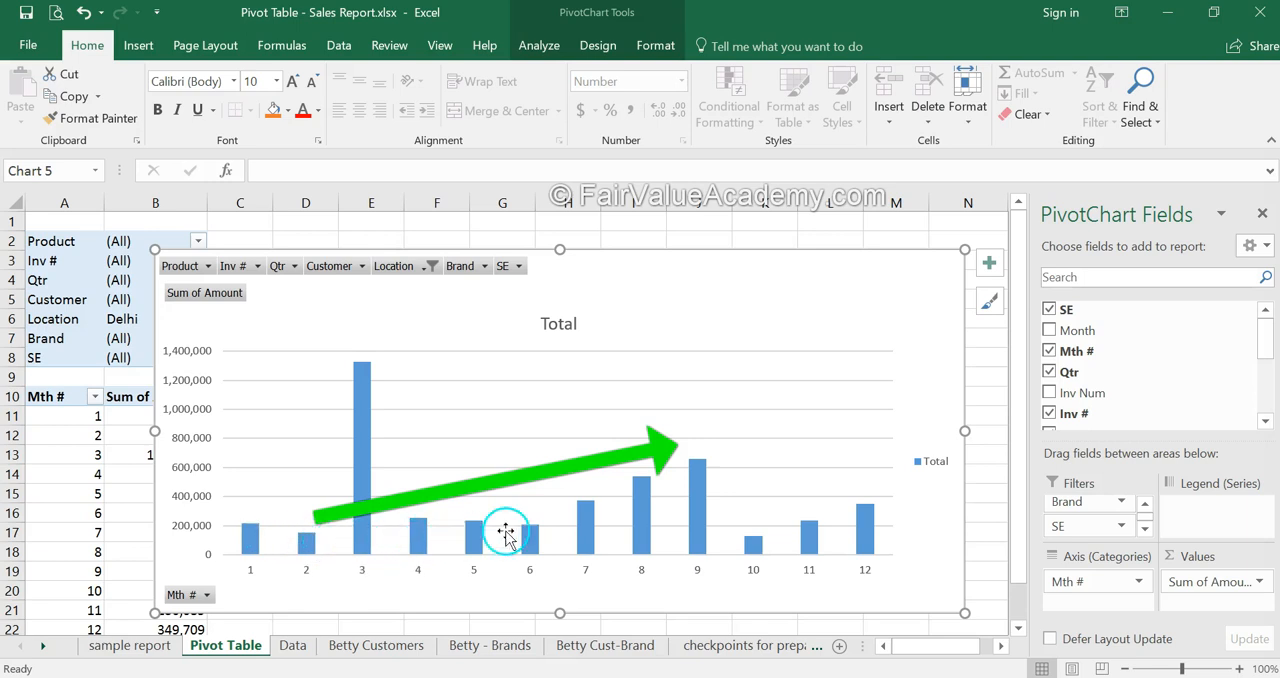
pyautogui.moveTo(708, 473)
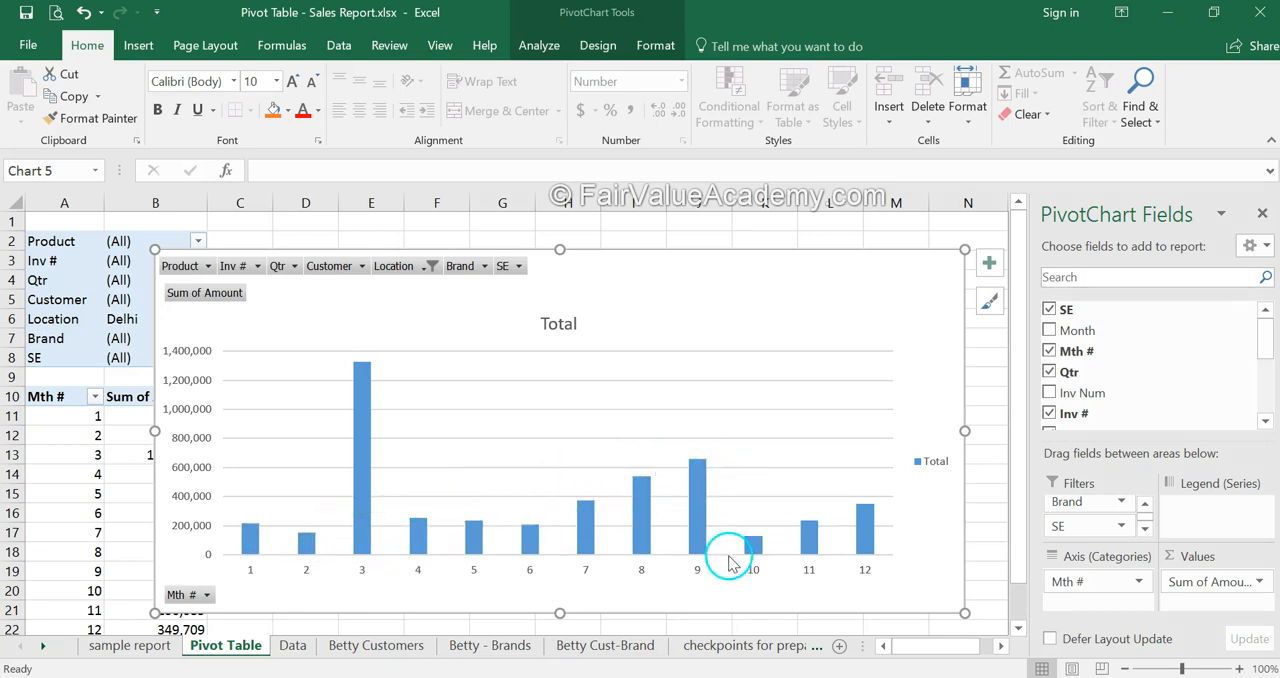
pyautogui.moveTo(757, 576)
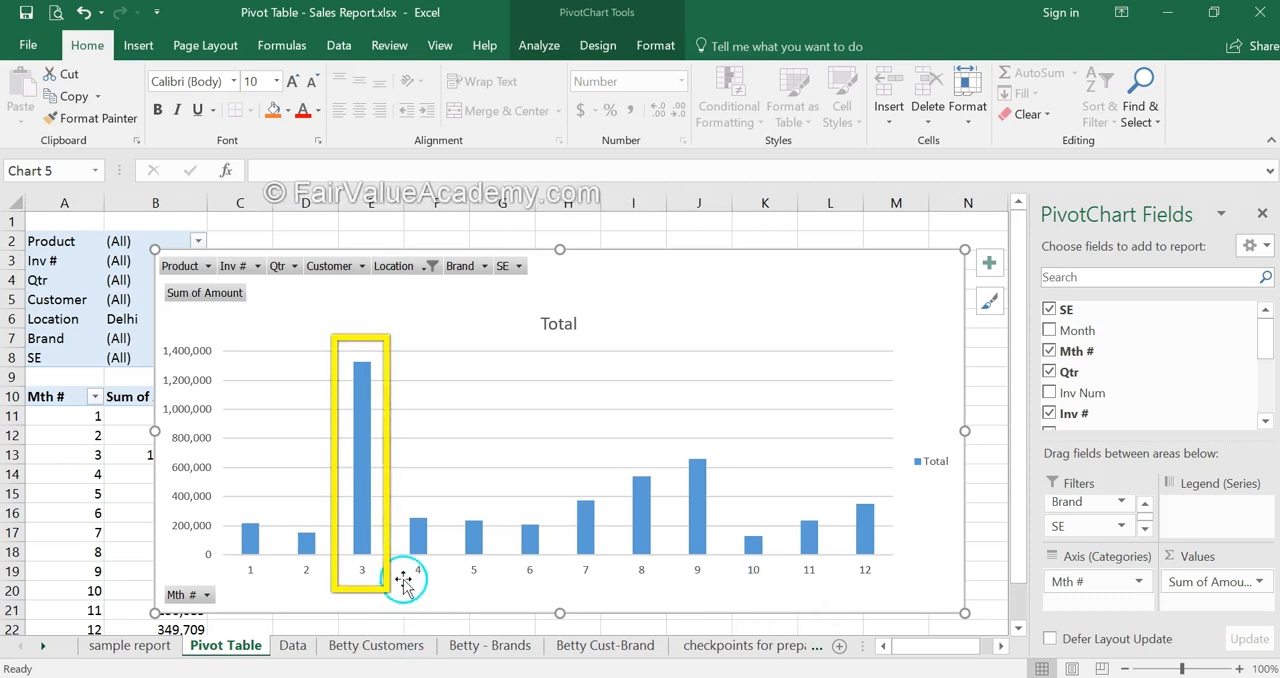
pyautogui.moveTo(358, 455)
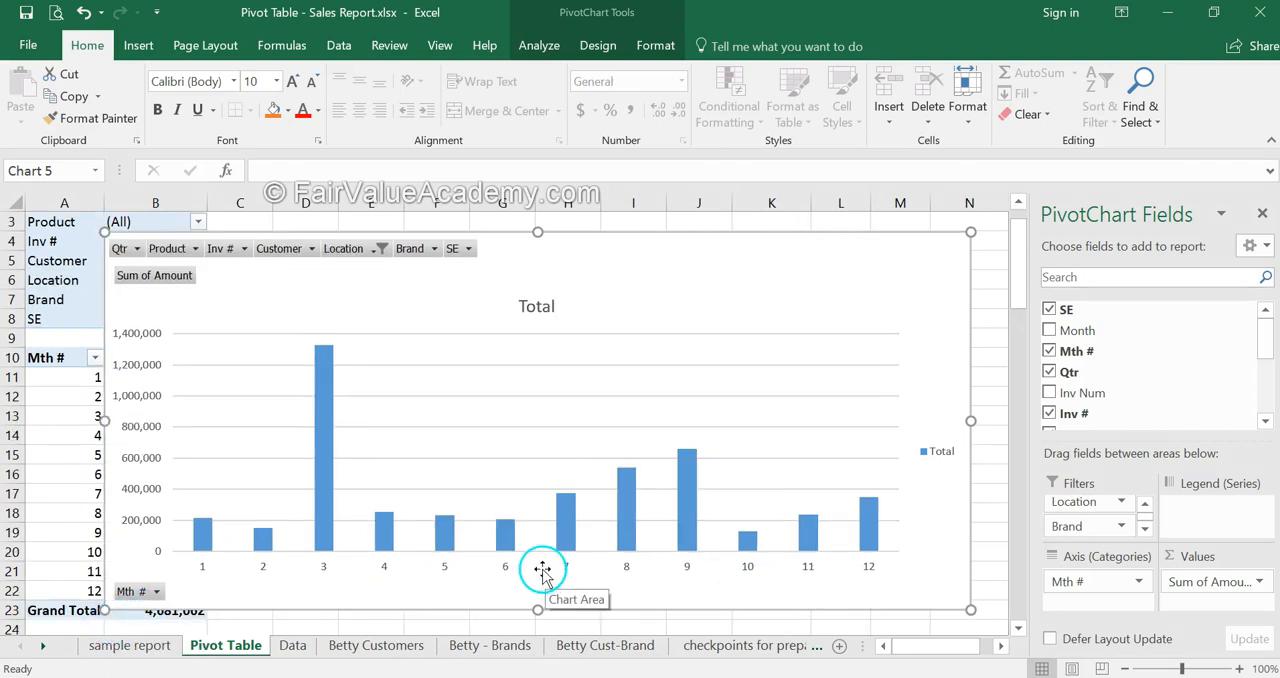
# - Rearrange the pivot chart fields so Mth # is the legend series and SE is the axis category
pyautogui.moveTo(1079, 584); pyautogui.dragTo(1185, 507)
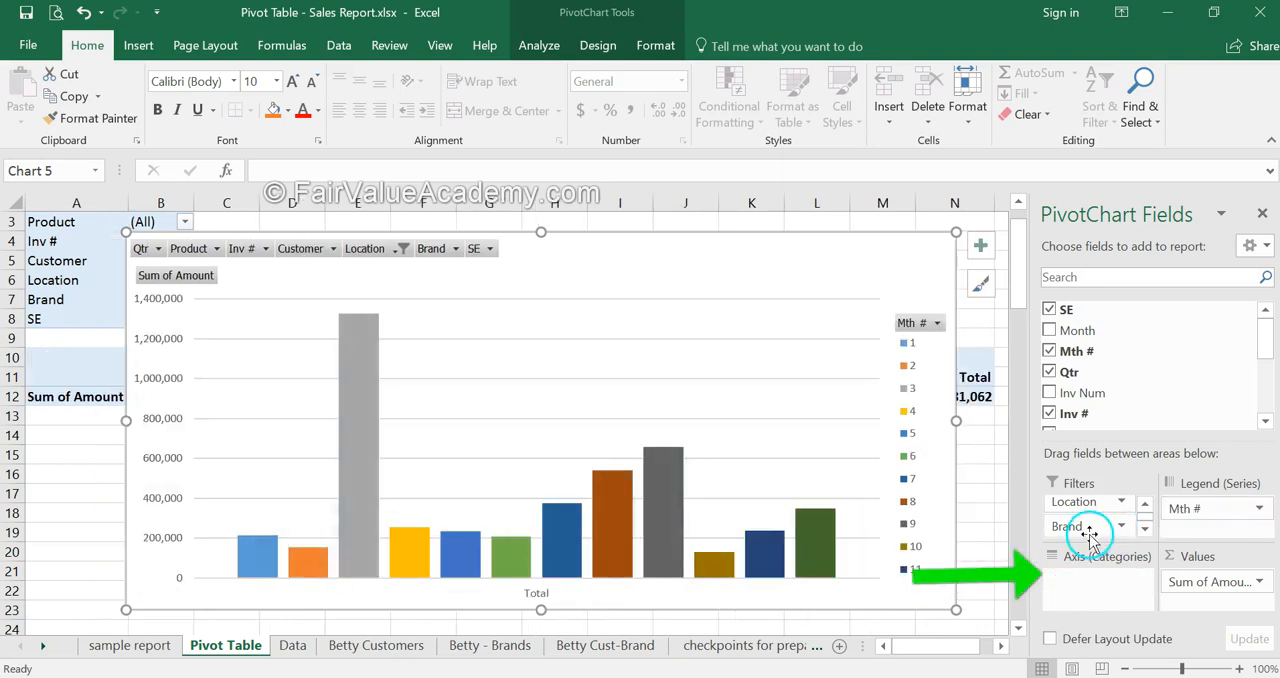
pyautogui.click(1145, 528)
pyautogui.moveTo(1086, 528); pyautogui.dragTo(1099, 582)
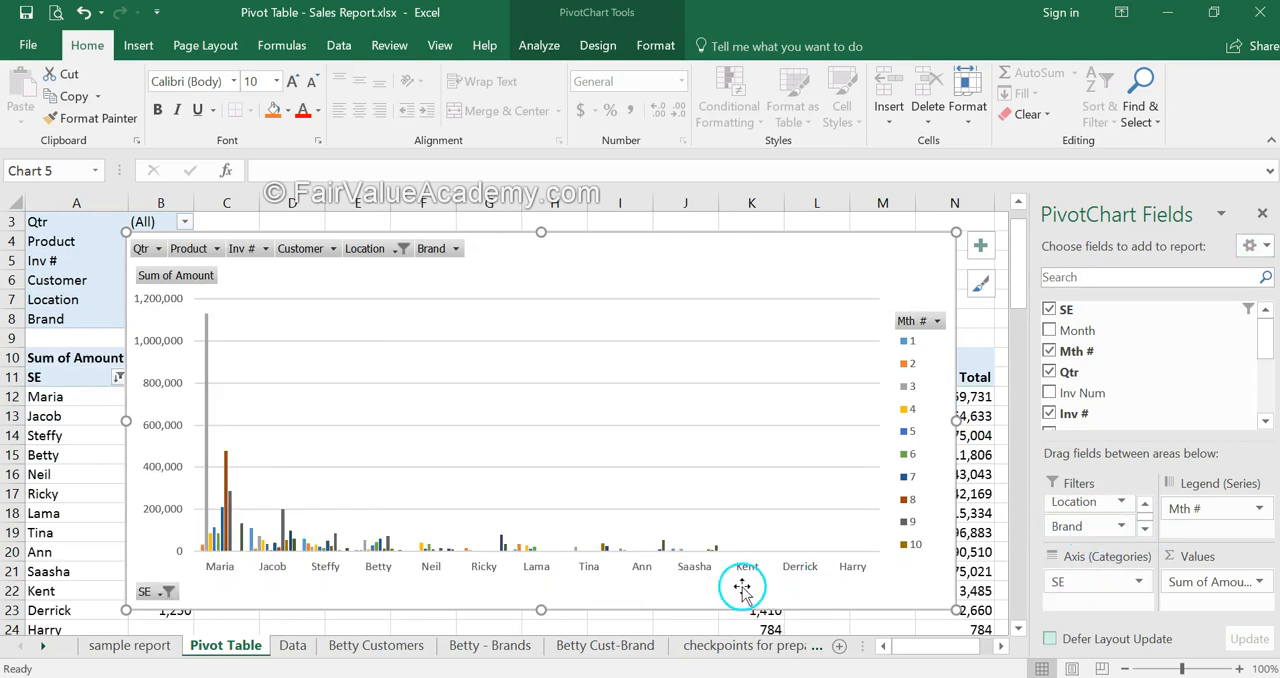
# - Move the chart off the pivot table to check each SE's grand total, and place it back over the table
pyautogui.moveTo(669, 246); pyautogui.dragTo(568, 449)
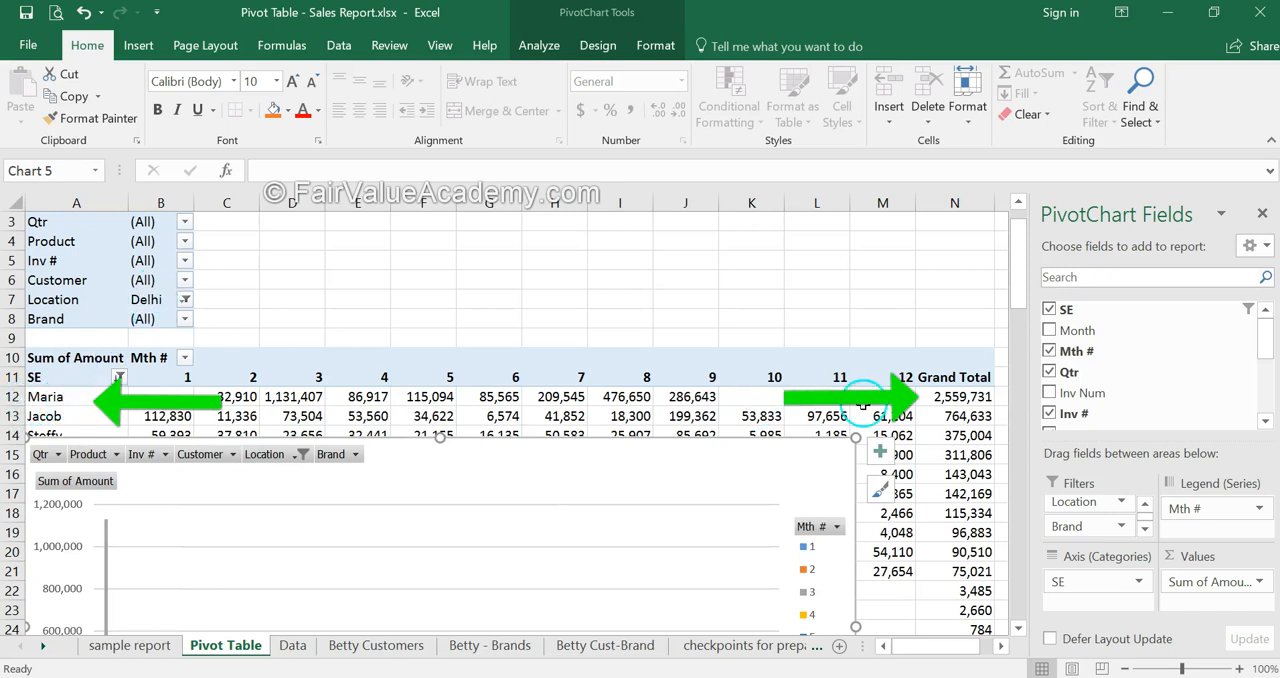
pyautogui.scroll(-1, 985, 374)
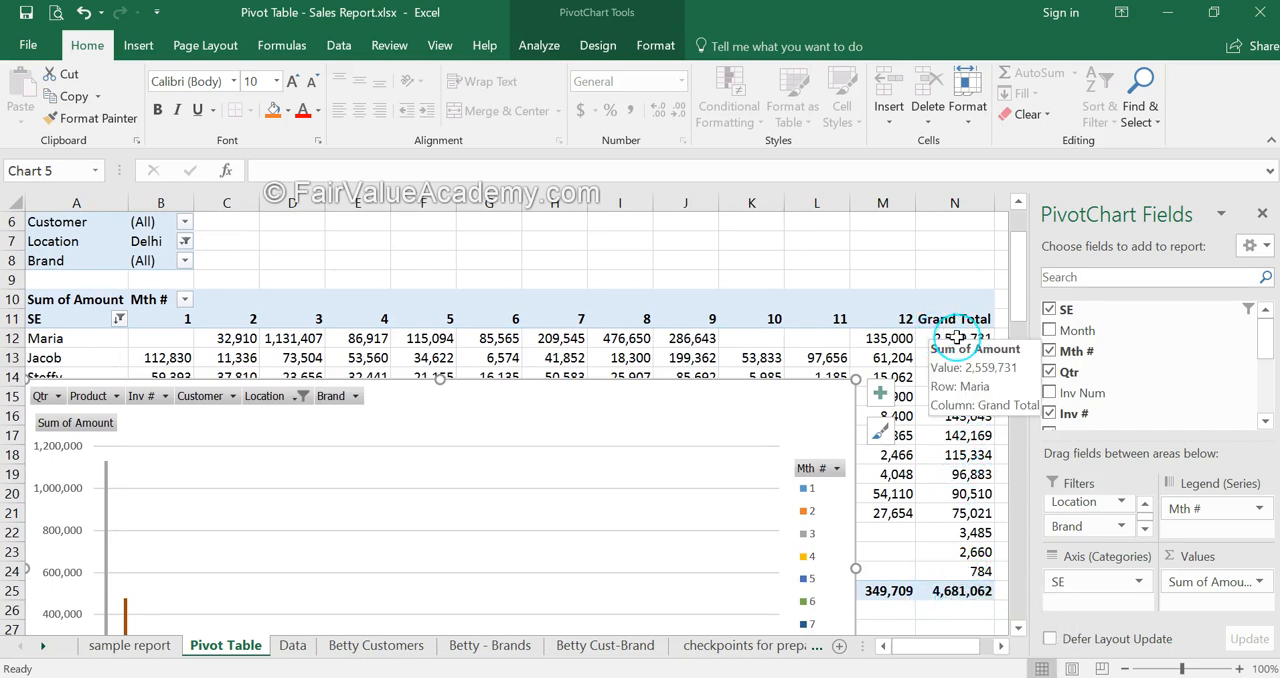
pyautogui.moveTo(560, 406); pyautogui.dragTo(623, 252)
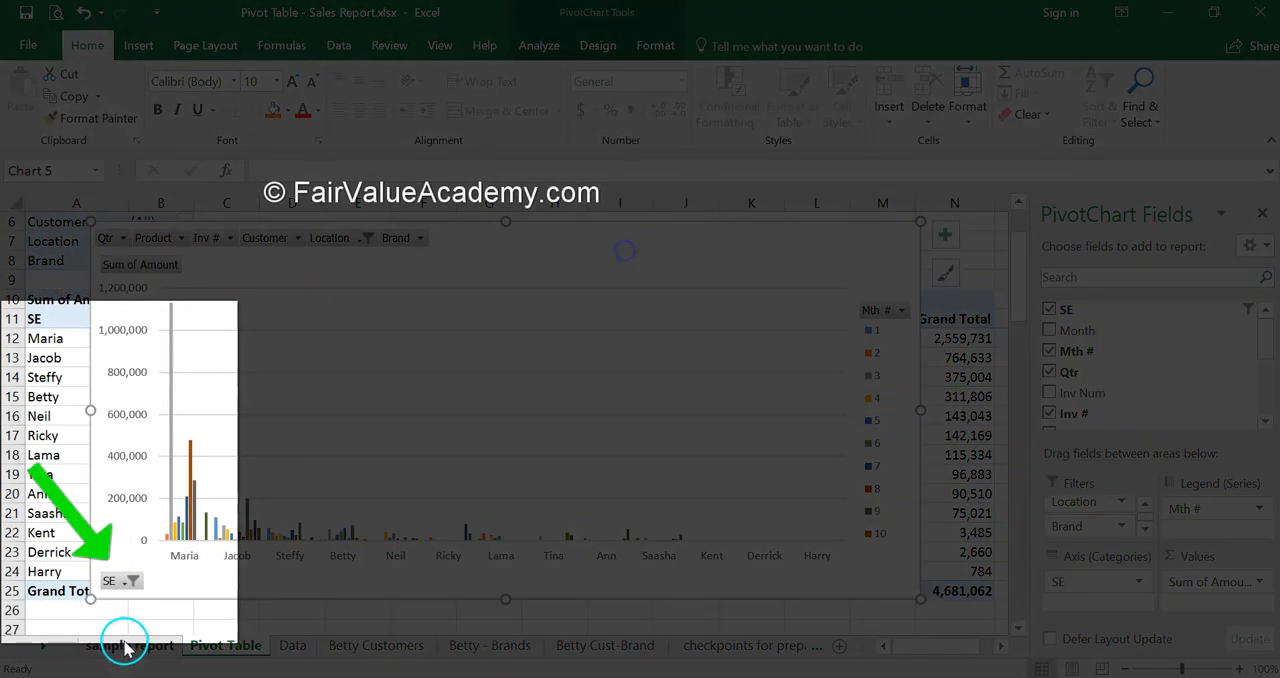
# - Filter the chart's SE field to show only the sales executive with the highest grand total
pyautogui.click(125, 584)
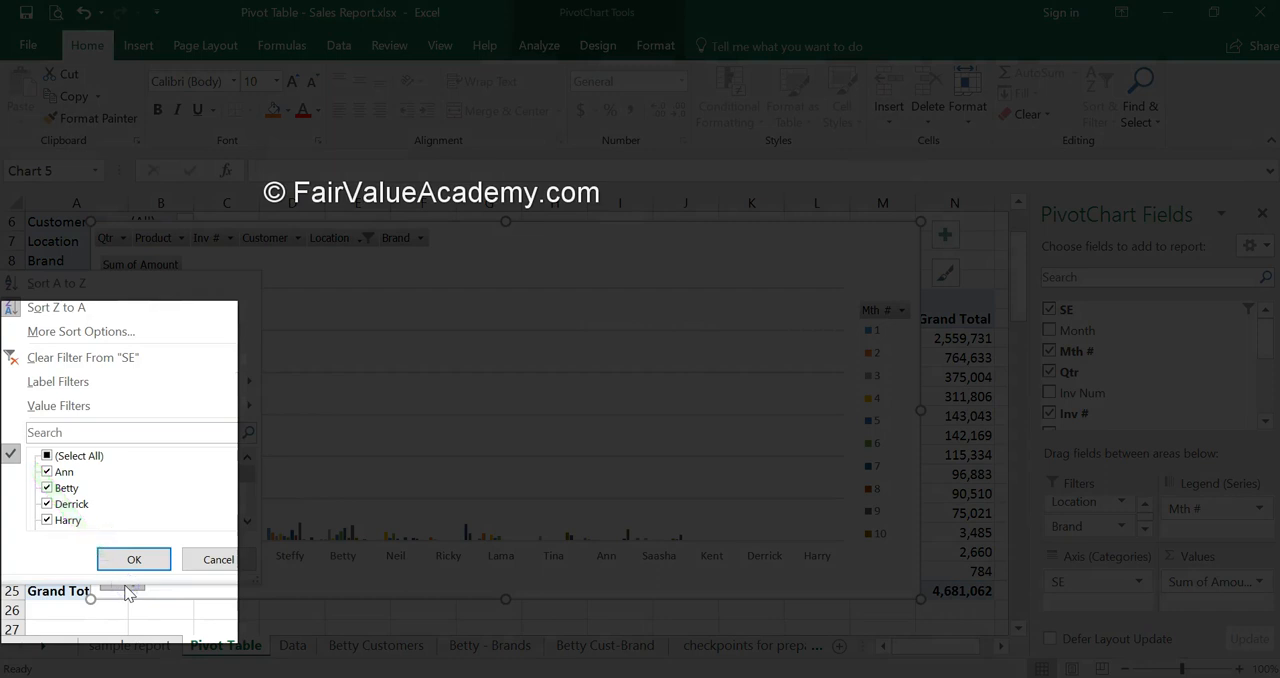
pyautogui.click(46, 456)
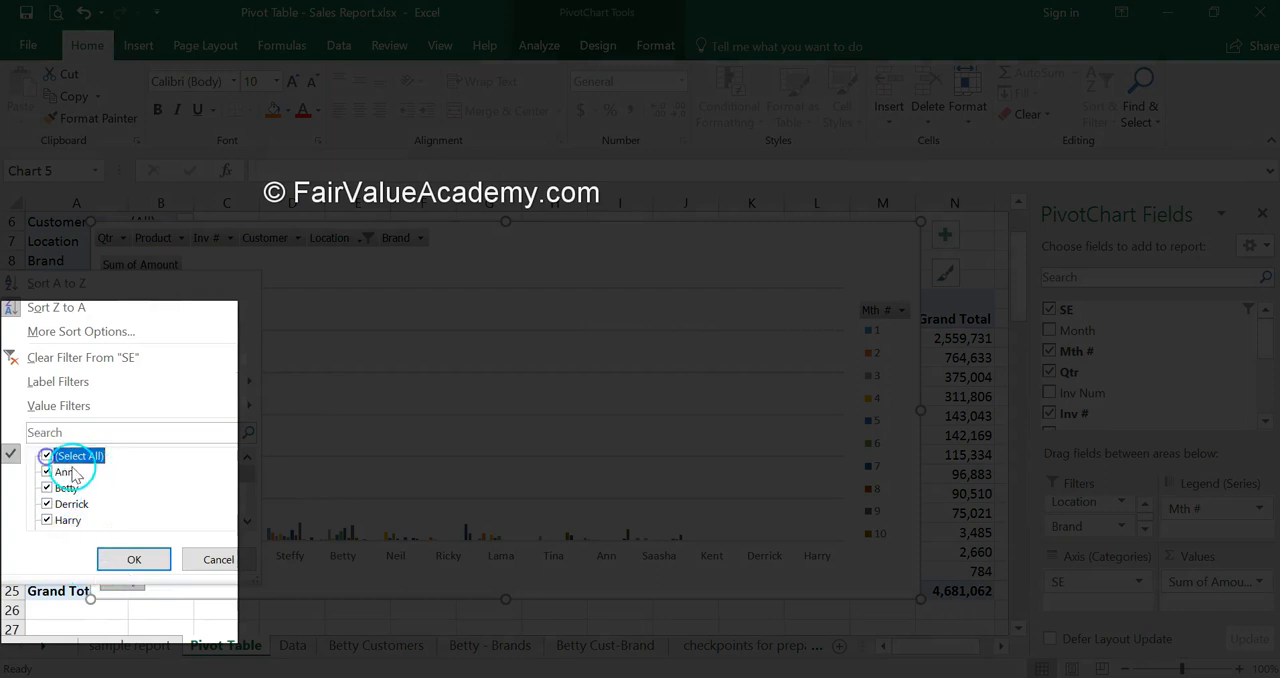
pyautogui.moveTo(243, 478); pyautogui.dragTo(244, 485)
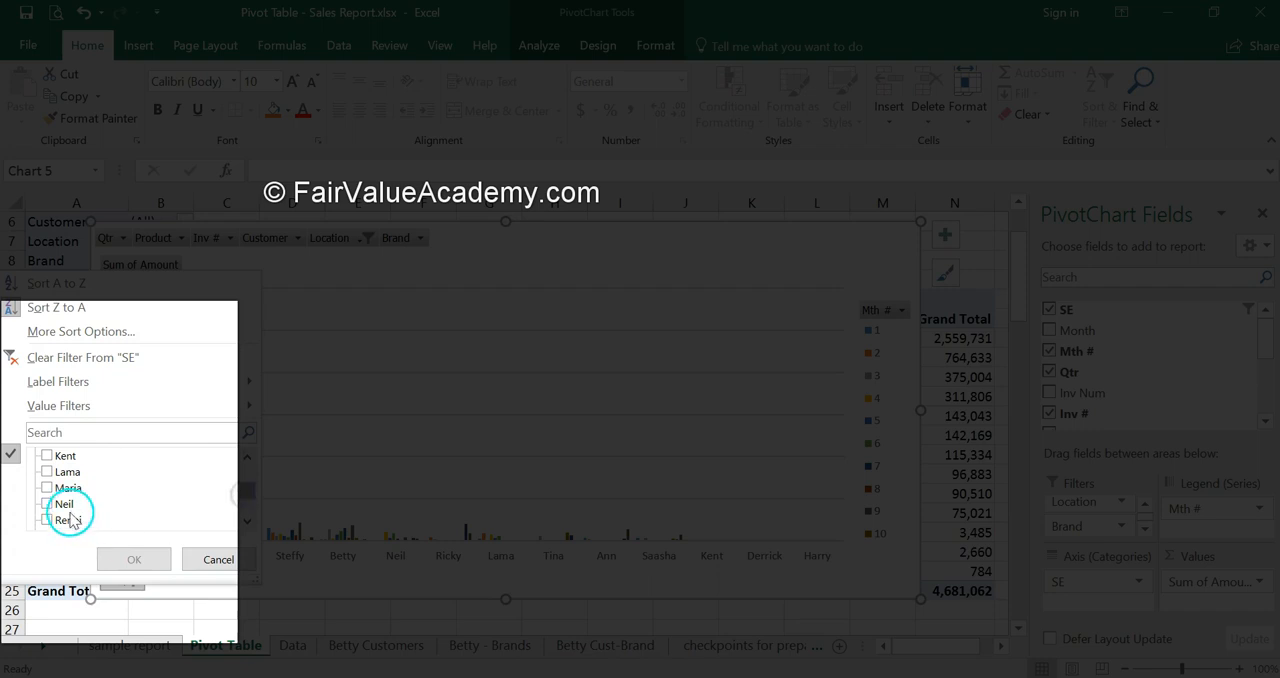
pyautogui.click(47, 488)
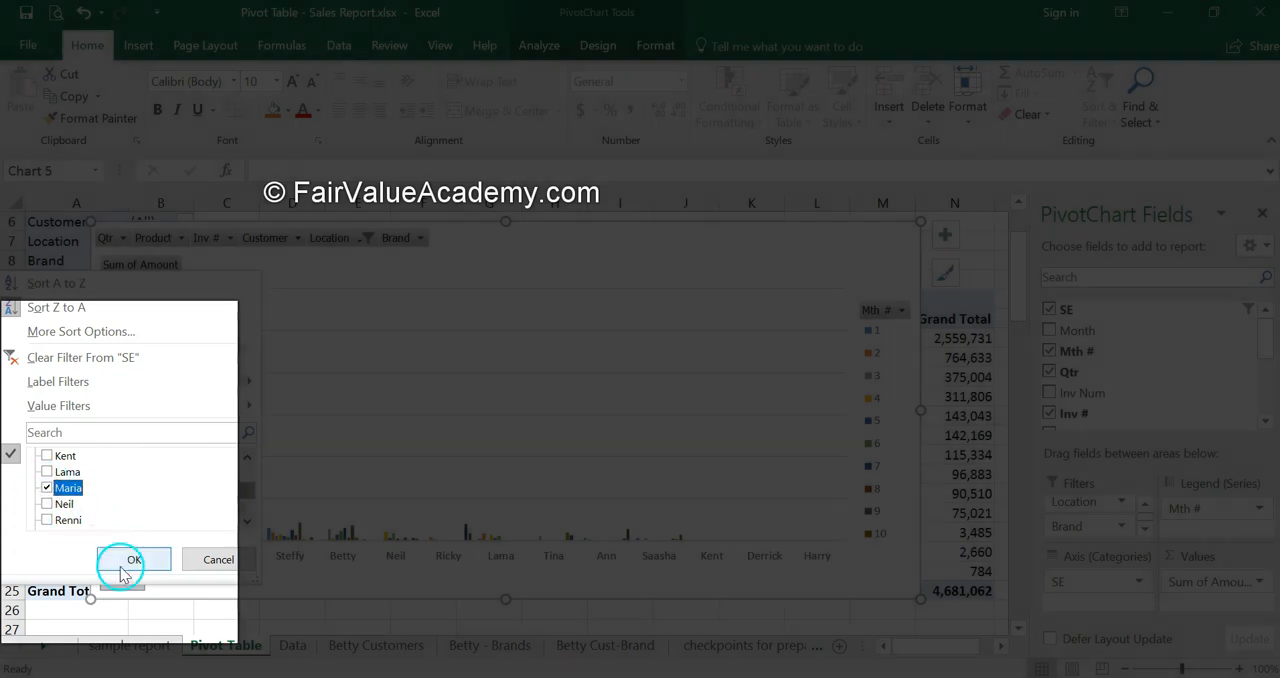
pyautogui.click(121, 560)
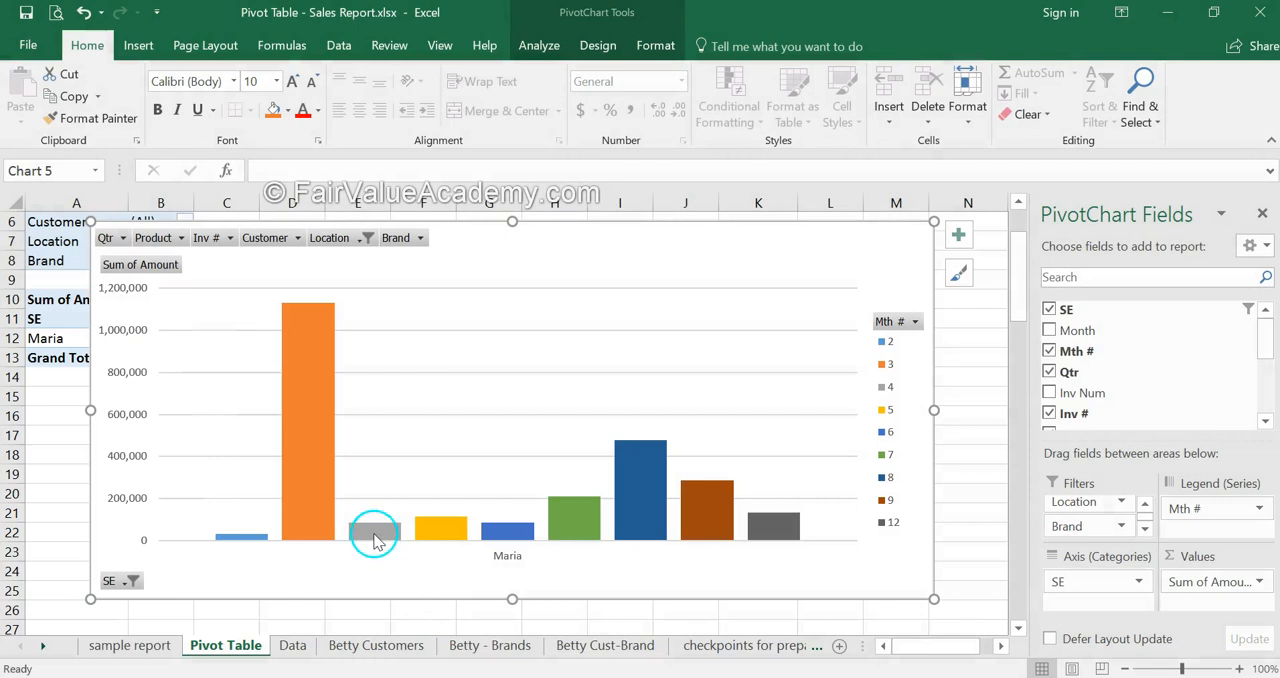
# - Compare the filtered sales executive's monthly bars with the pivot table amounts, moving the chart down and back up
pyautogui.moveTo(381, 537)
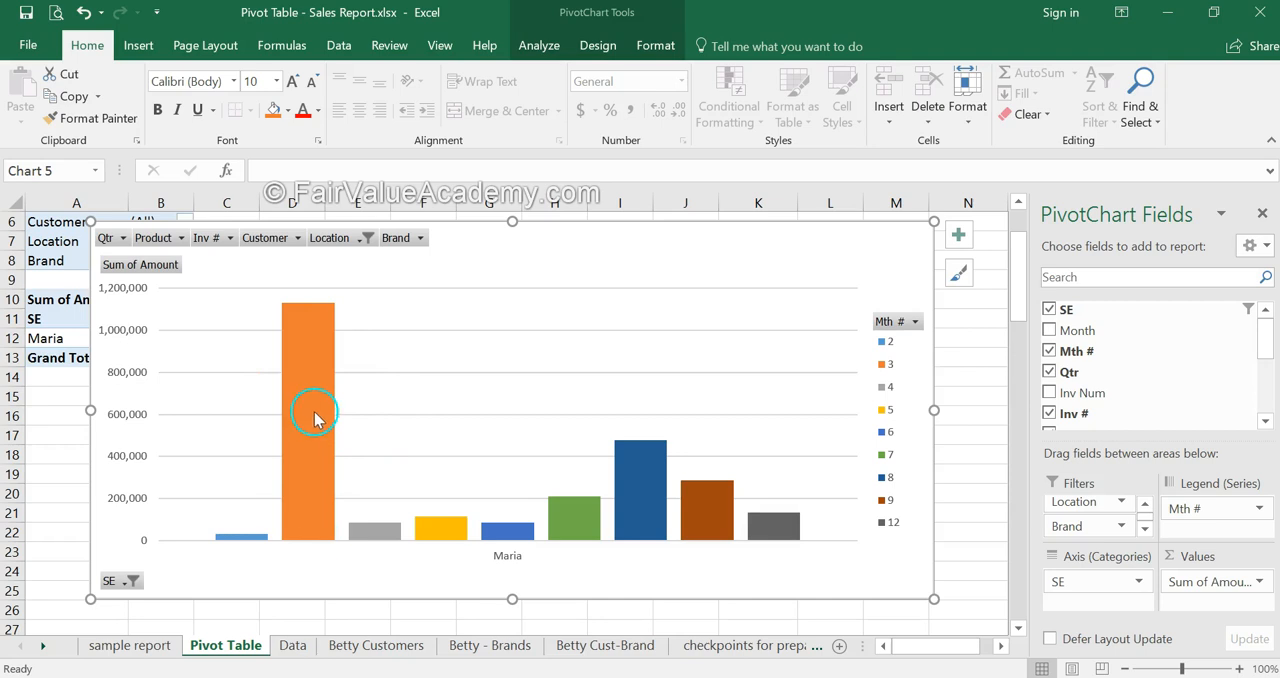
pyautogui.moveTo(309, 388)
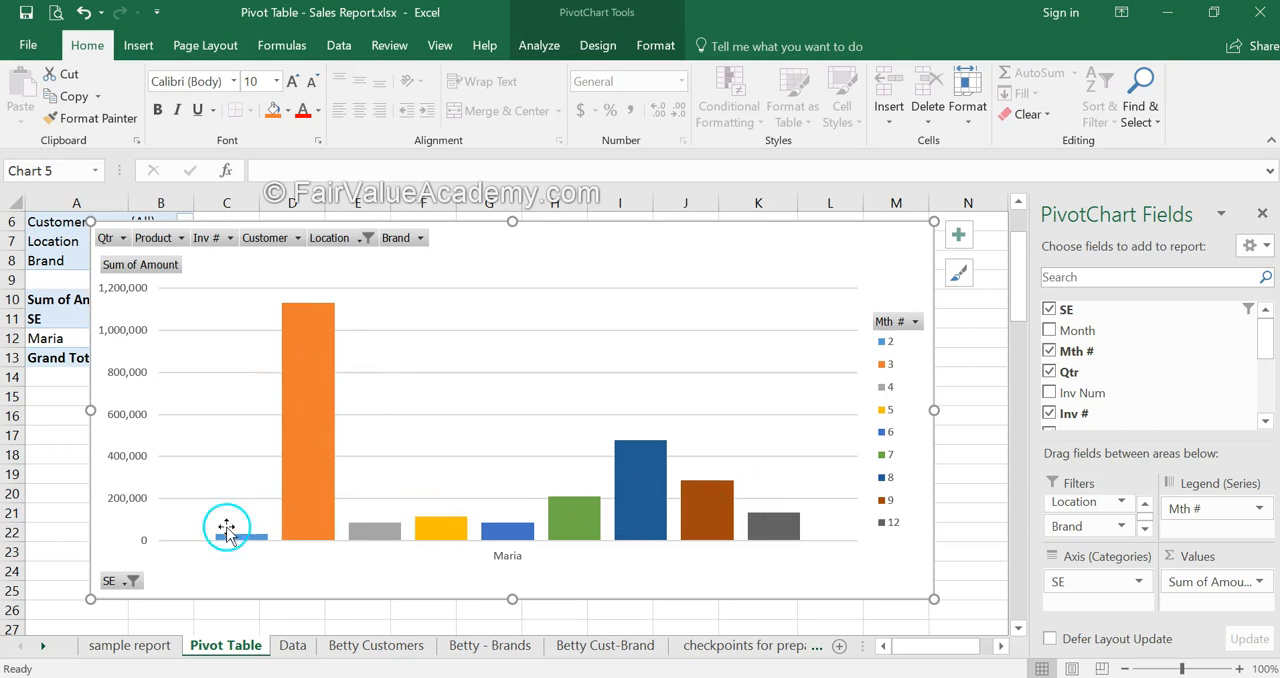
pyautogui.moveTo(578, 248); pyautogui.dragTo(580, 400)
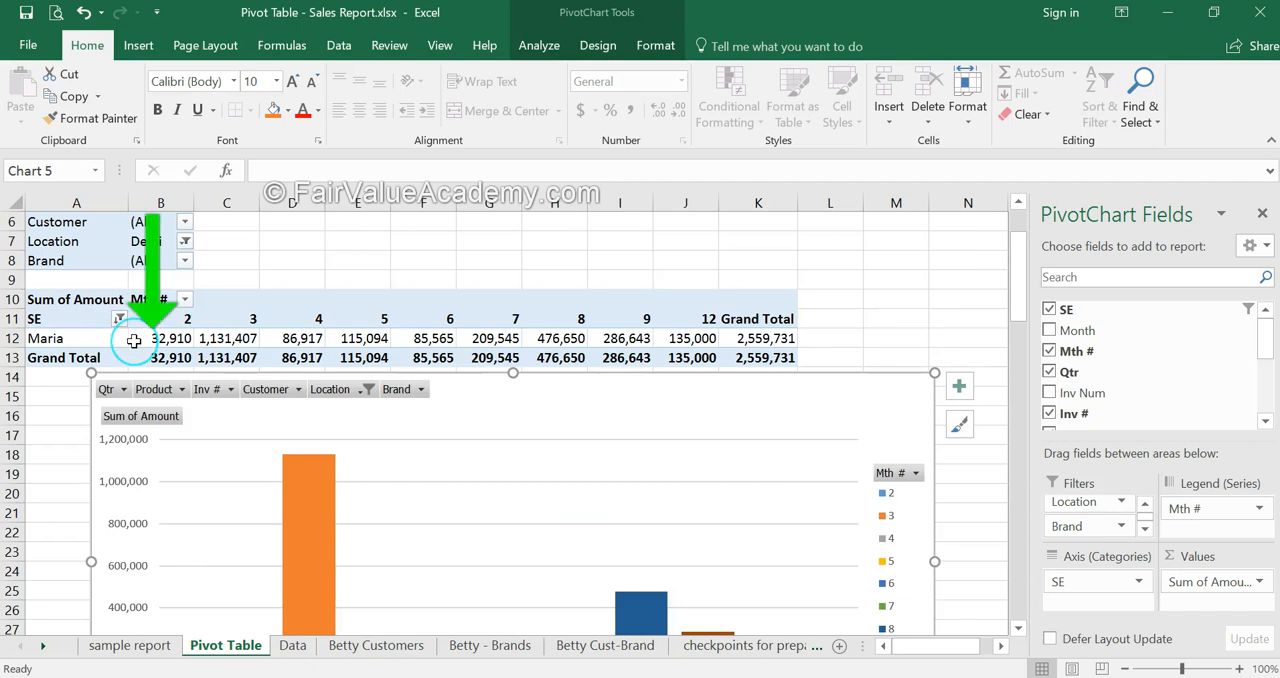
pyautogui.moveTo(133, 341)
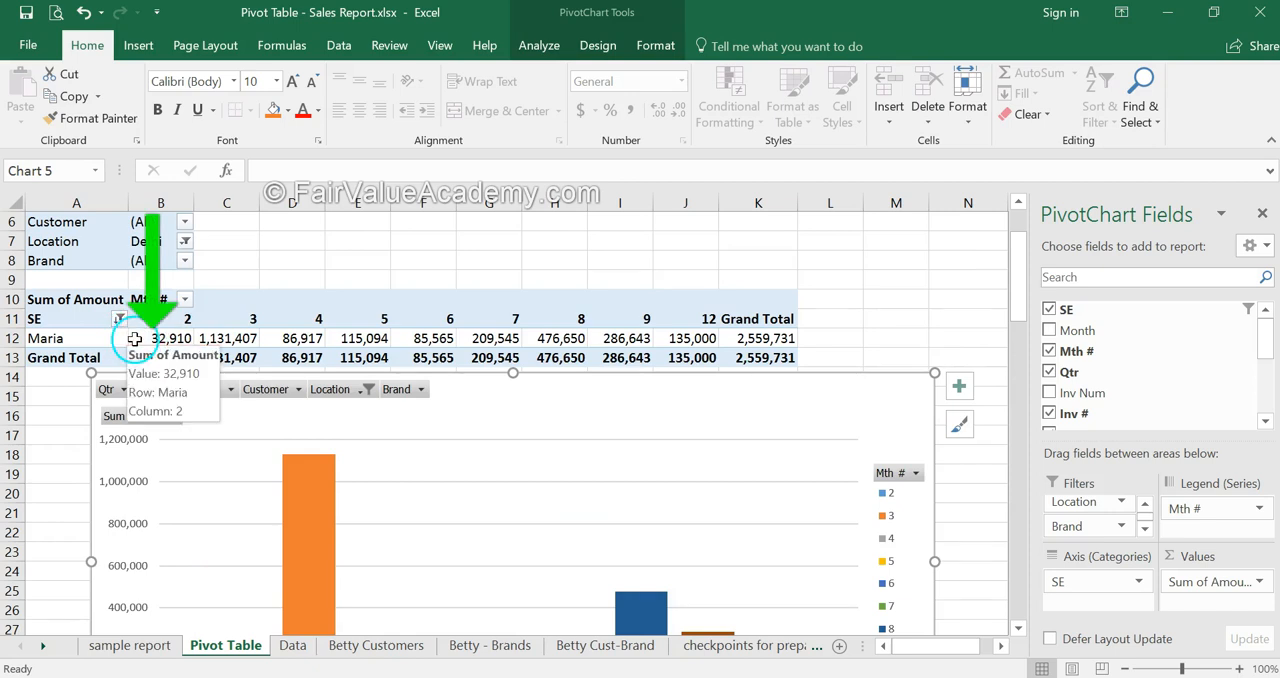
pyautogui.moveTo(660, 391); pyautogui.dragTo(657, 245)
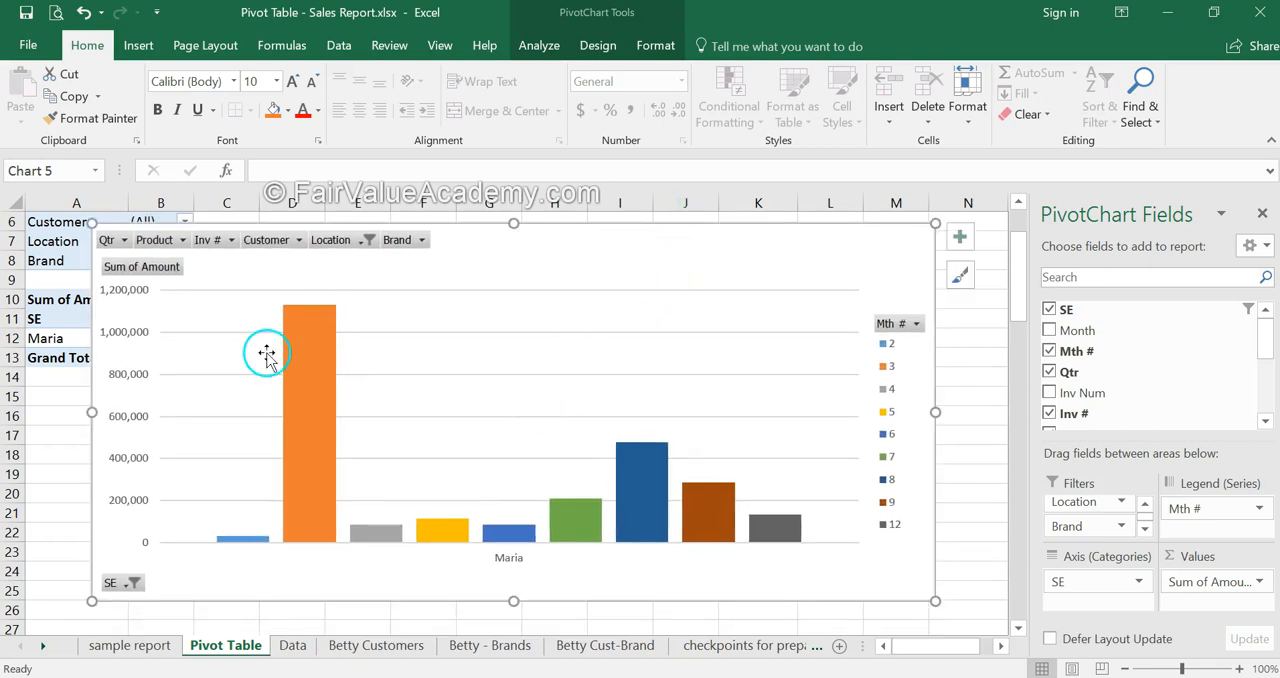
pyautogui.moveTo(753, 249)
pyautogui.mouseDown()
pyautogui.moveTo(765, 271)
pyautogui.moveTo(769, 251)
pyautogui.mouseUp()
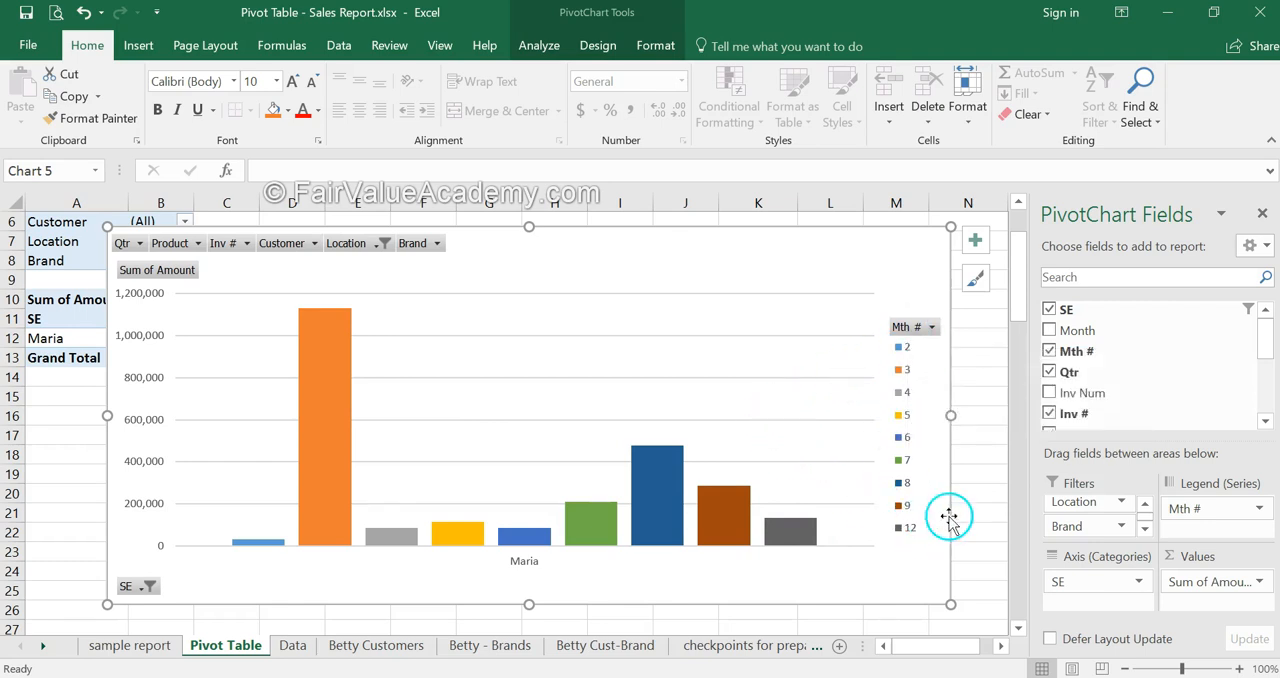
pyautogui.moveTo(637, 255); pyautogui.dragTo(655, 235)
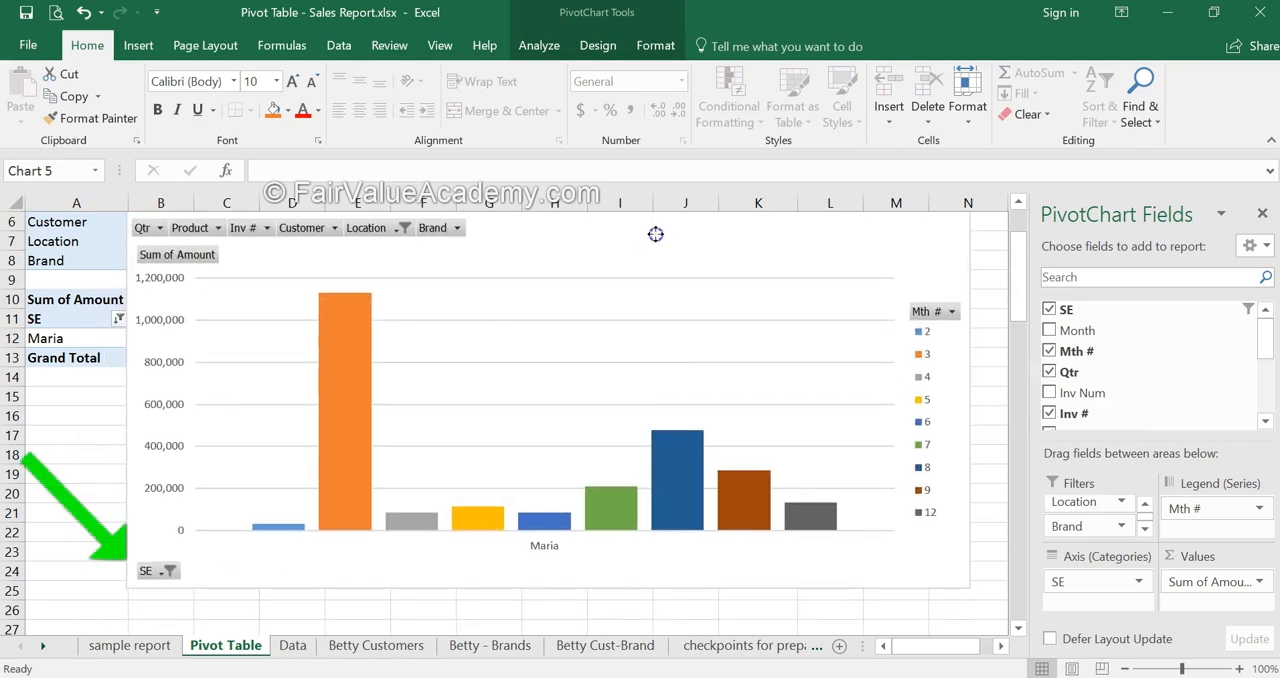
# - Reset the chart's SE filter to include all sales executives
pyautogui.click(161, 572)
pyautogui.click(47, 442)
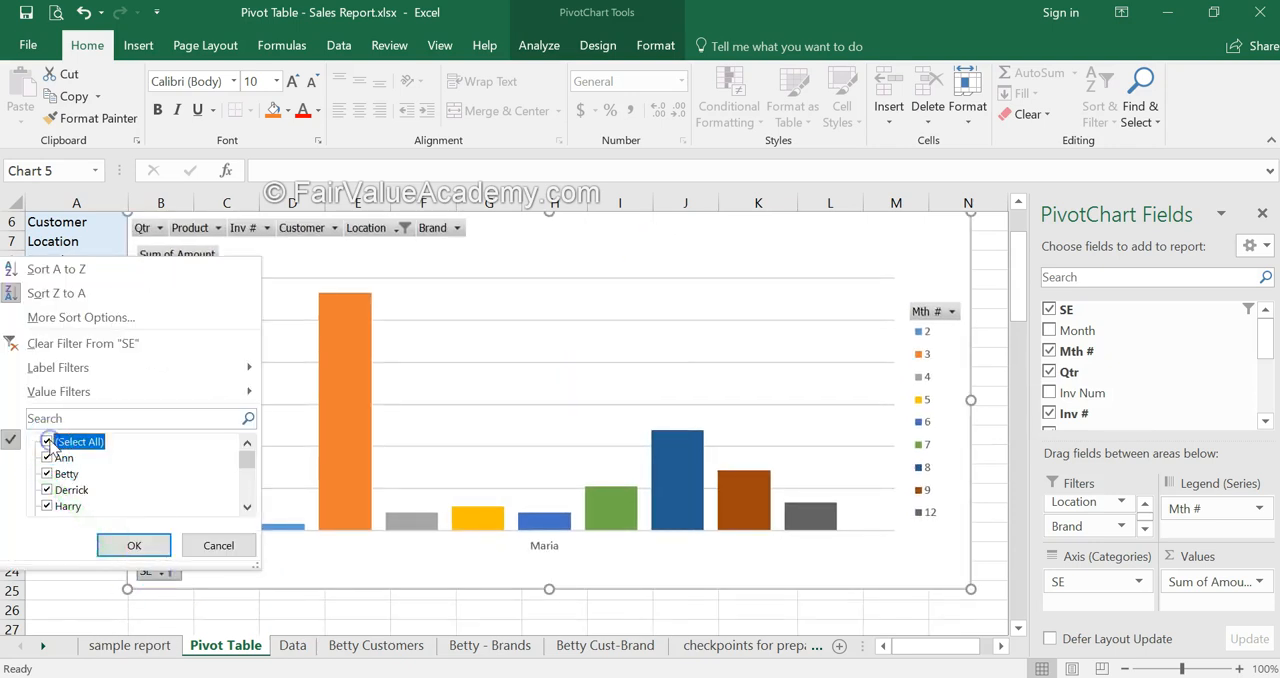
pyautogui.click(134, 545)
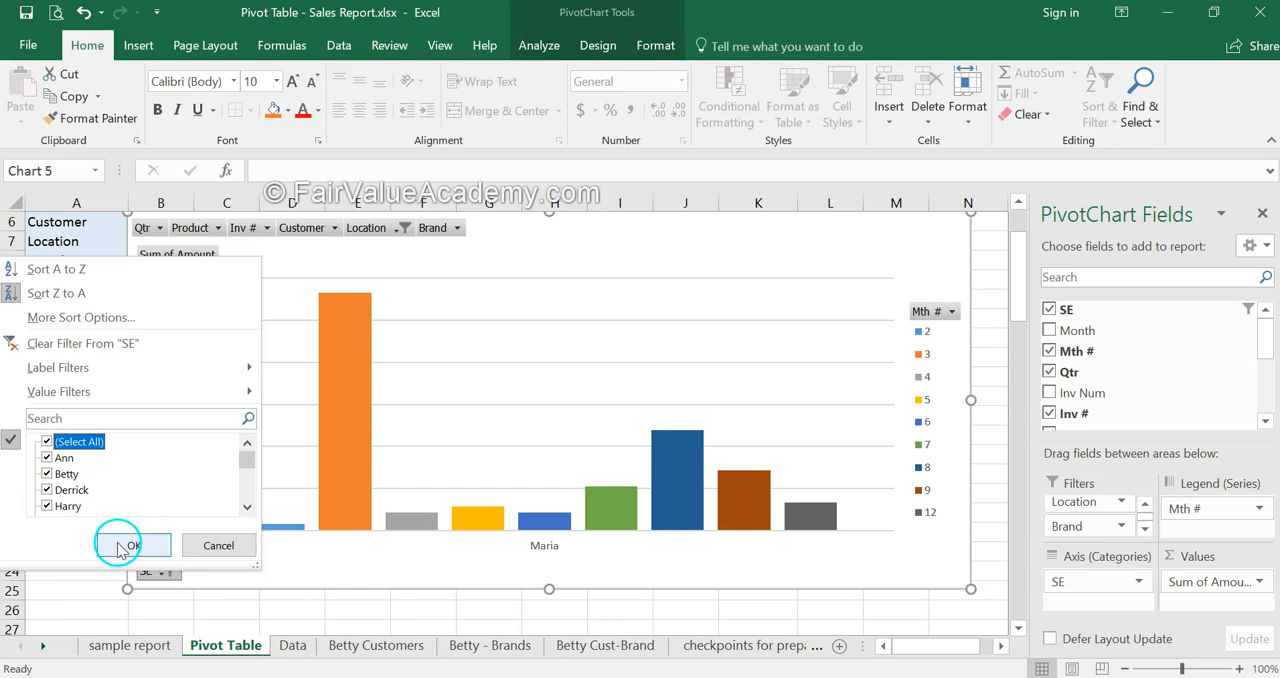
# - Move the chart down to review the second- to fourth-ranked sales executives' rows, and return it over the table
pyautogui.moveTo(600, 234); pyautogui.dragTo(564, 505)
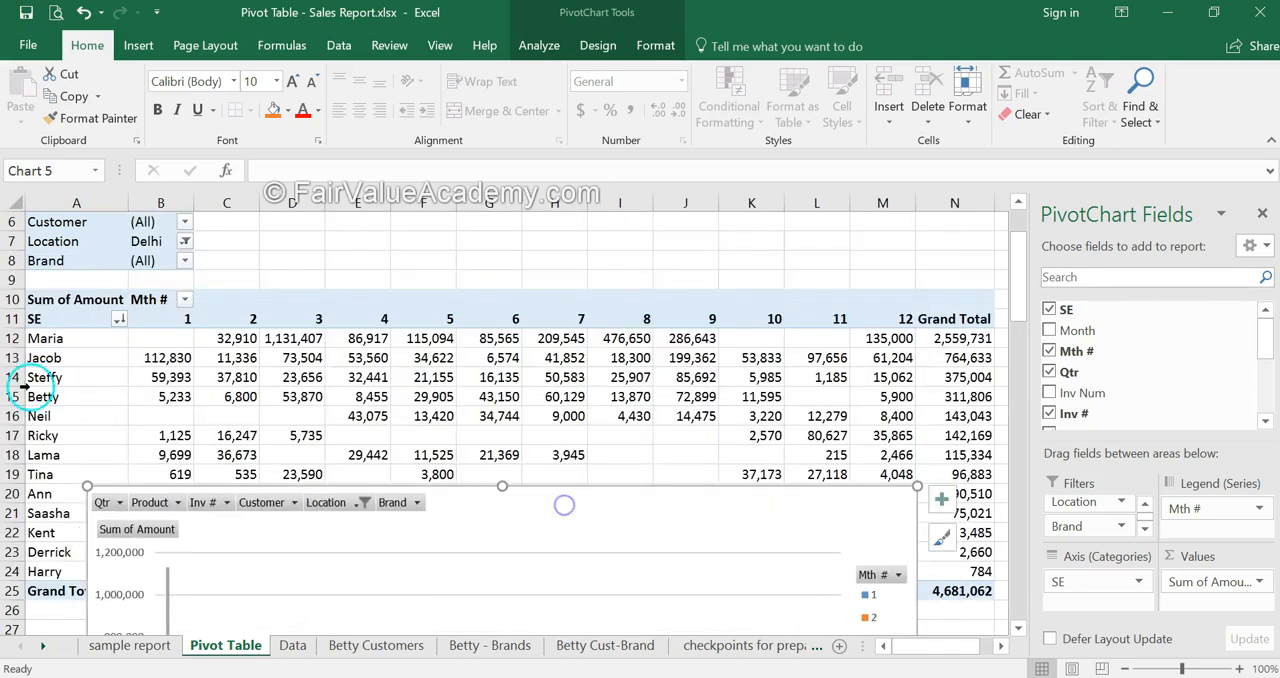
pyautogui.moveTo(14, 357); pyautogui.dragTo(651, 388)
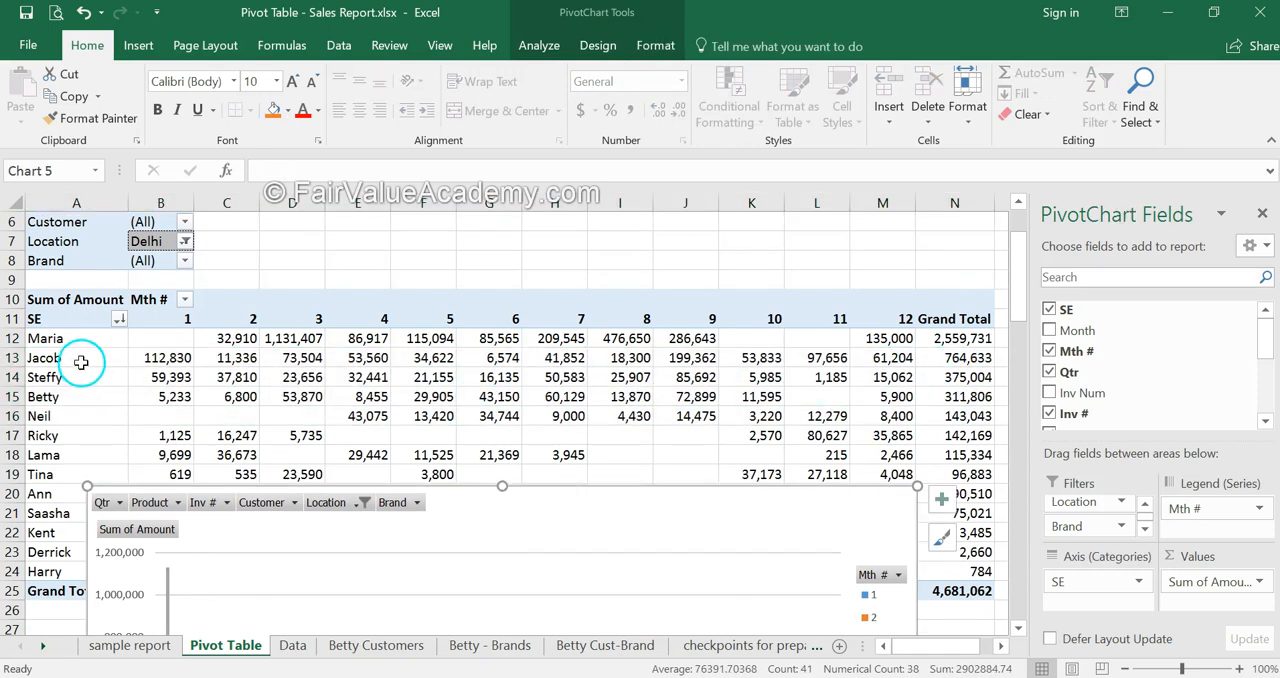
pyautogui.moveTo(666, 531); pyautogui.dragTo(695, 275)
# - Filter the chart's SE field to only the sales executives ranked second to fourth by grand total
pyautogui.click(147, 592)
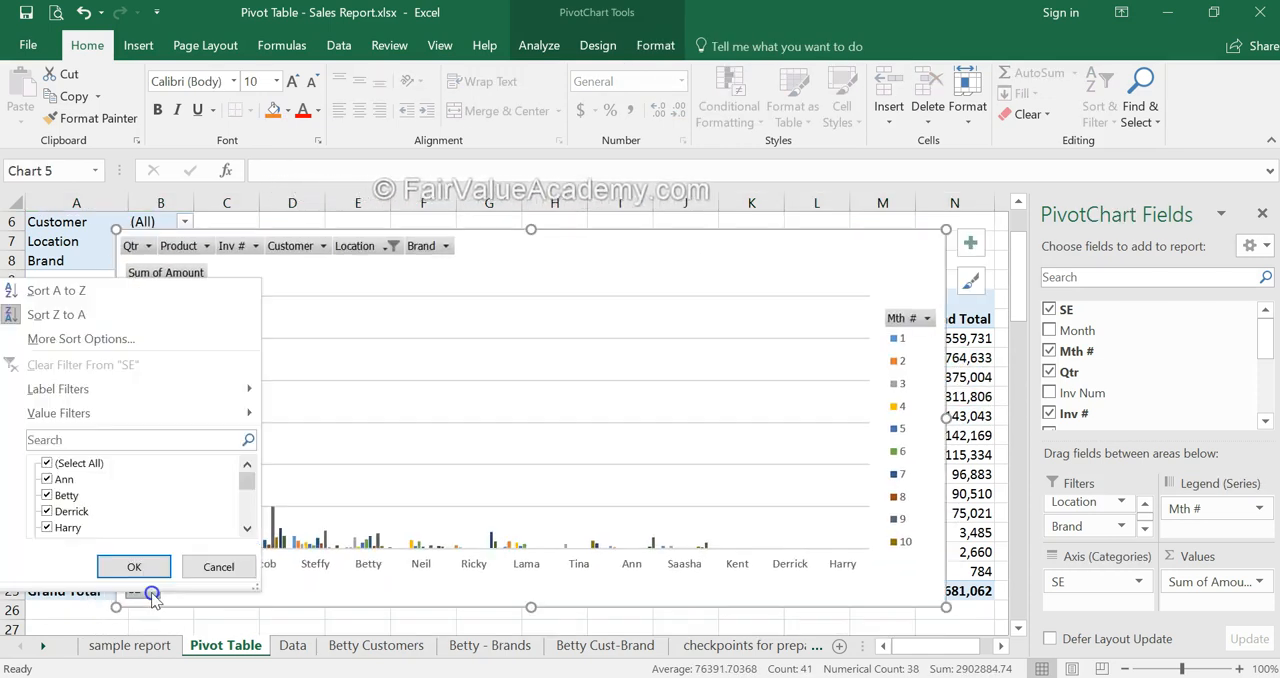
pyautogui.click(47, 463)
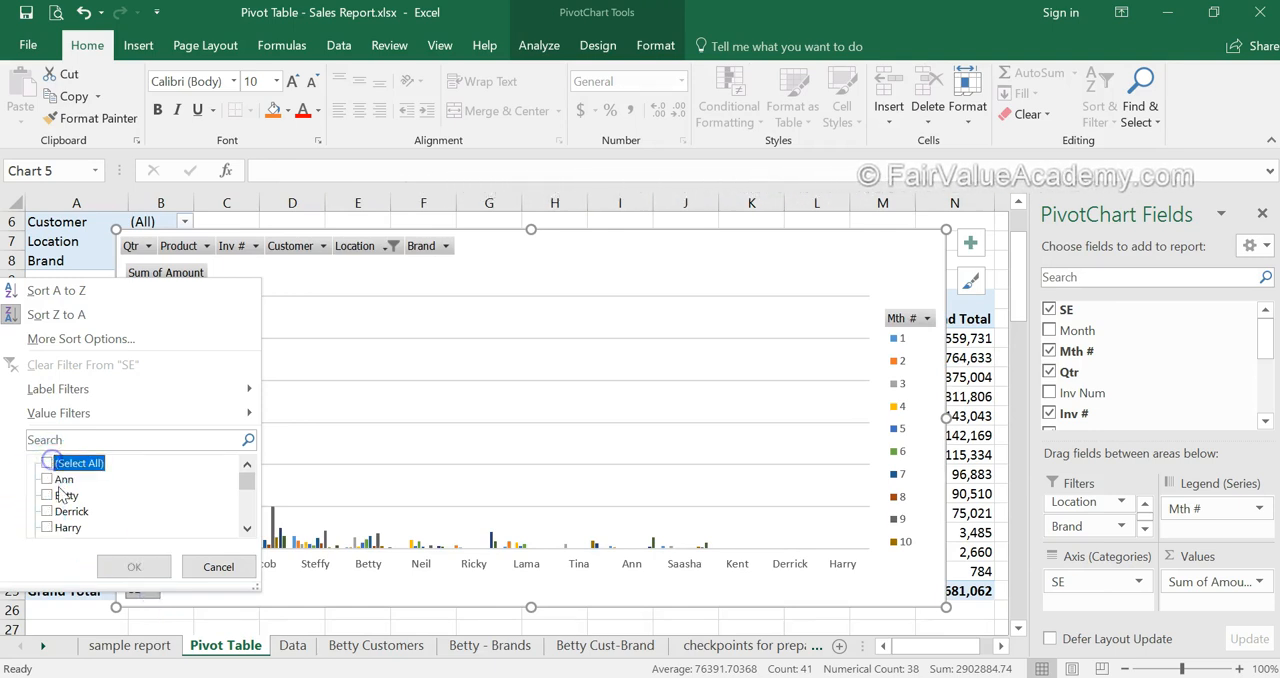
pyautogui.click(46, 495)
pyautogui.click(47, 527)
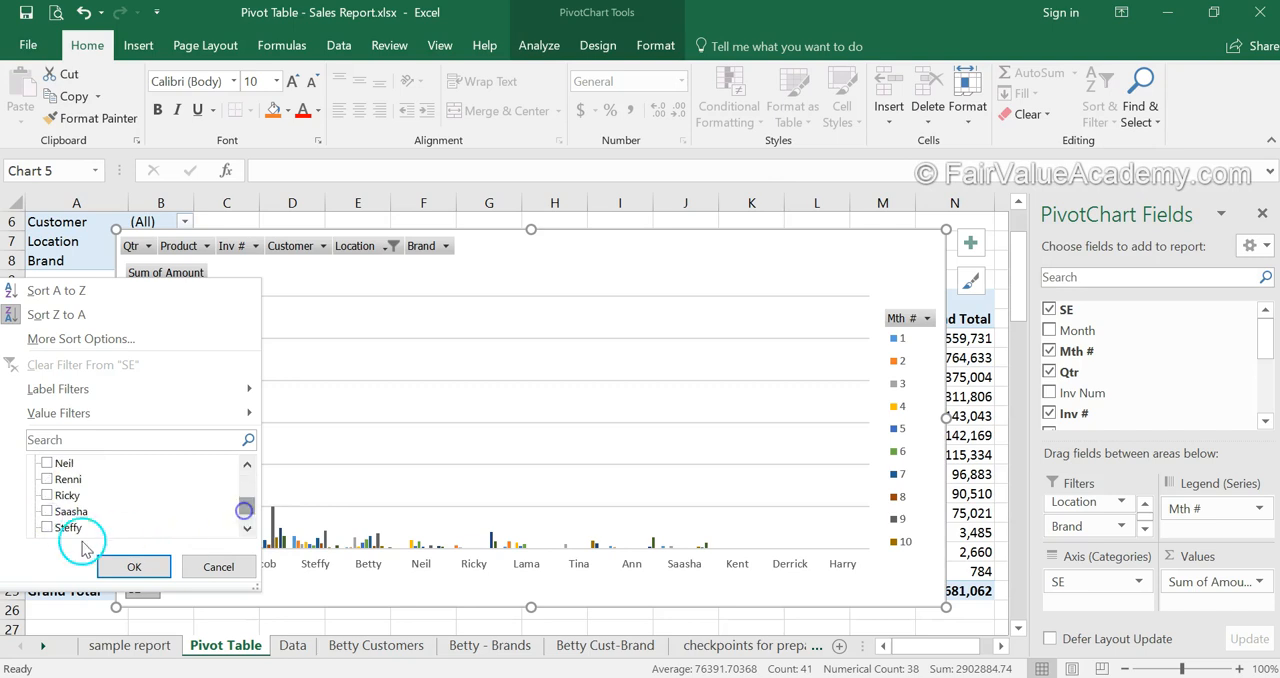
pyautogui.click(134, 567)
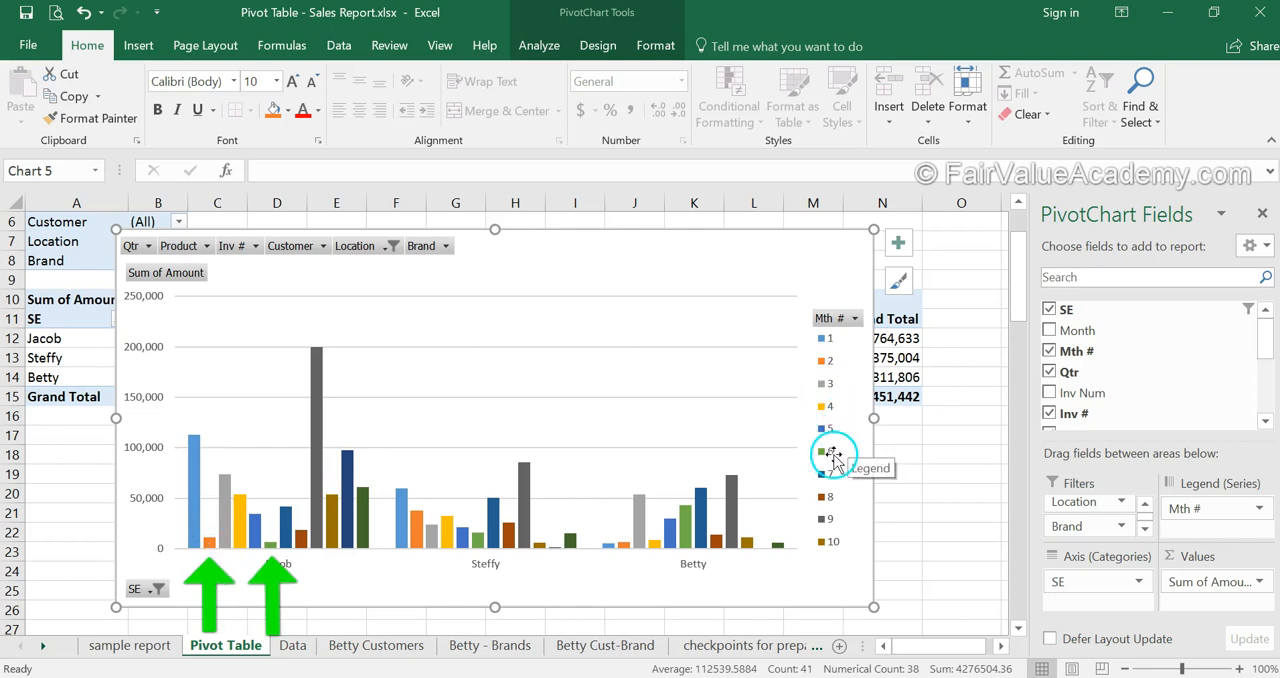
pyautogui.moveTo(321, 390)
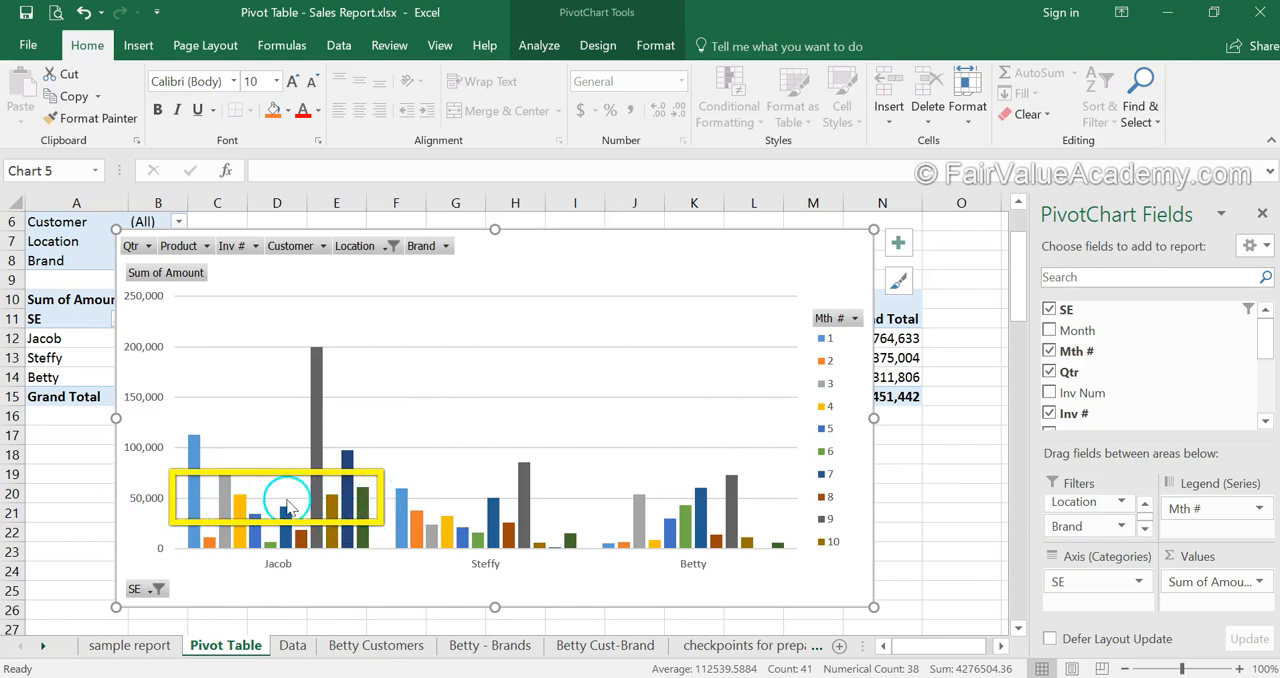
# - Rearrange the pivot chart's fields, moving SE from the axis to the filters and Mth # from the legend to the axis
pyautogui.moveTo(343, 510)
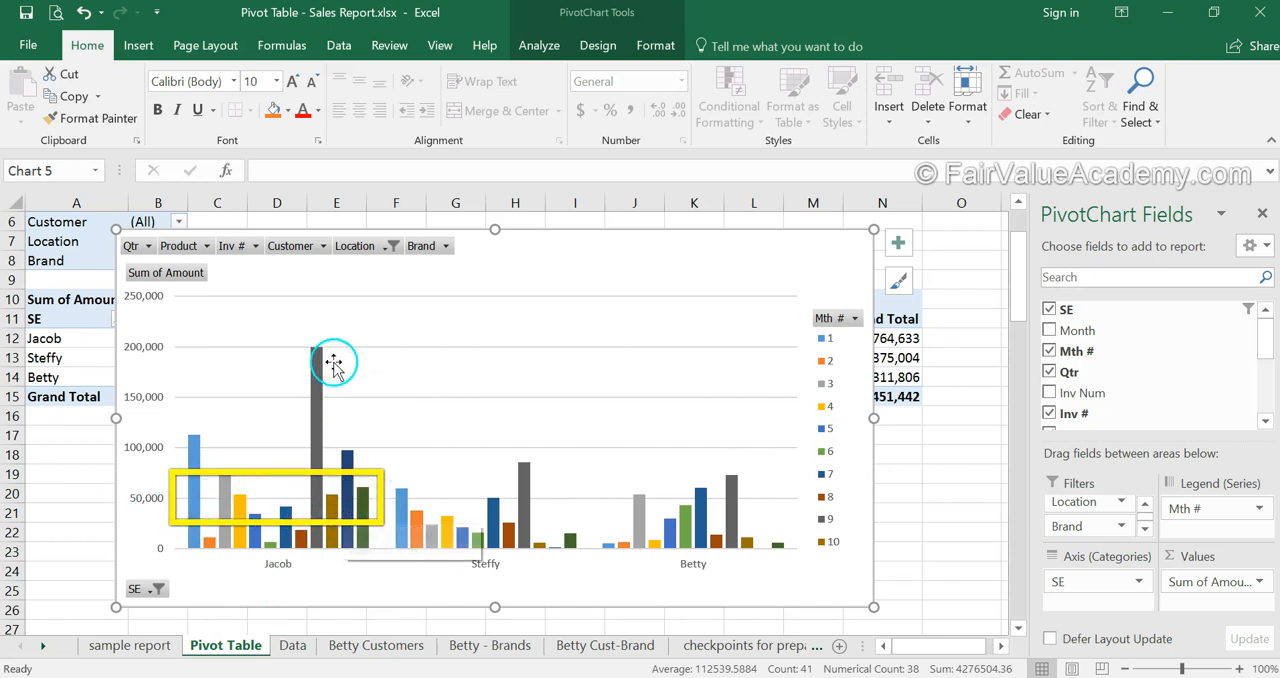
pyautogui.moveTo(322, 363)
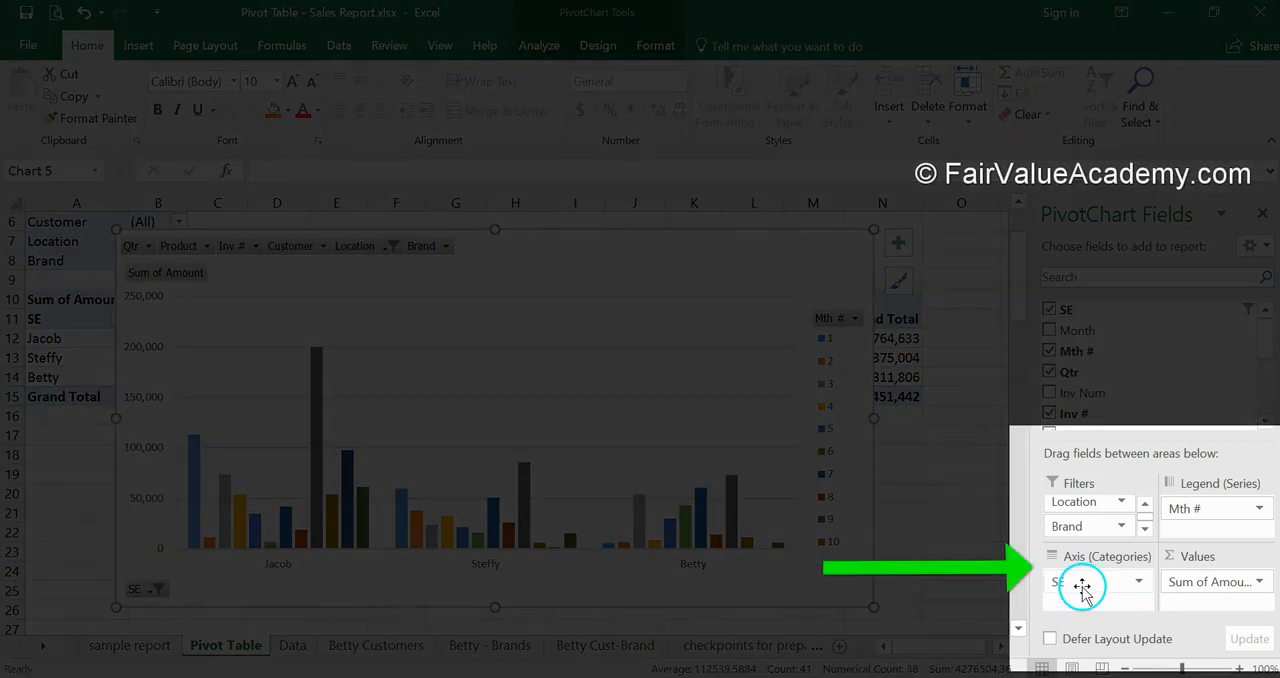
pyautogui.moveTo(1068, 582); pyautogui.dragTo(1066, 530)
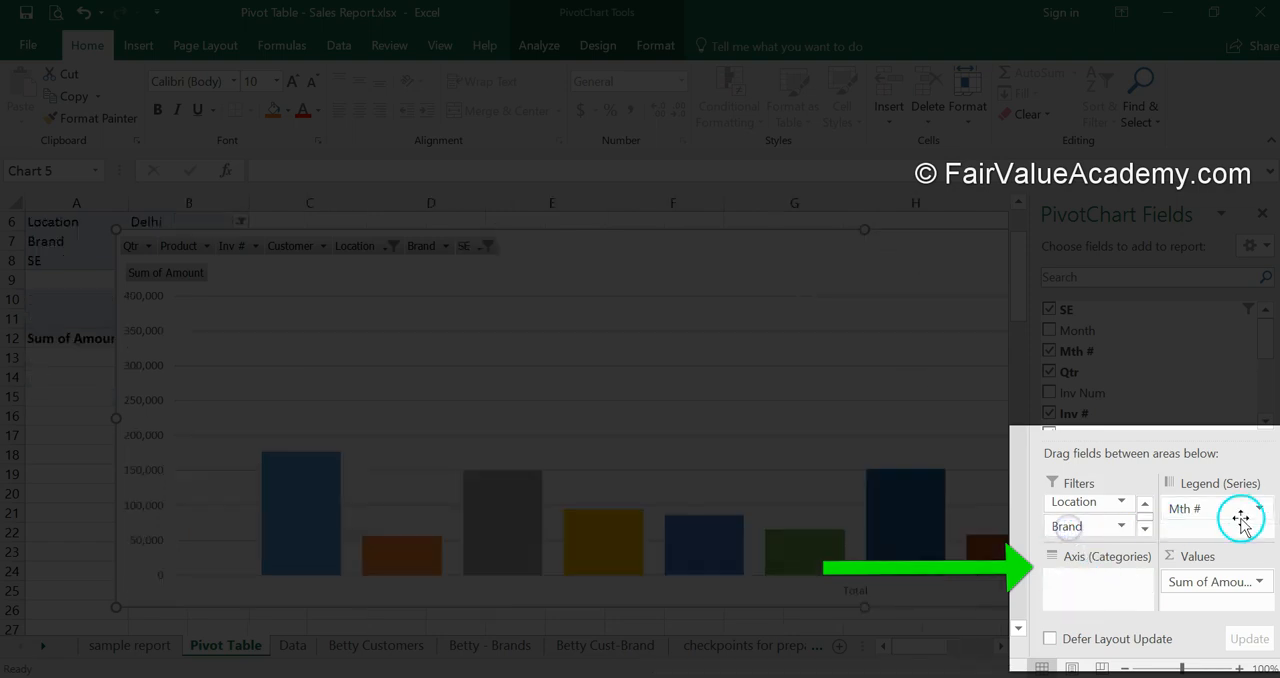
pyautogui.moveTo(1234, 513); pyautogui.dragTo(1095, 578)
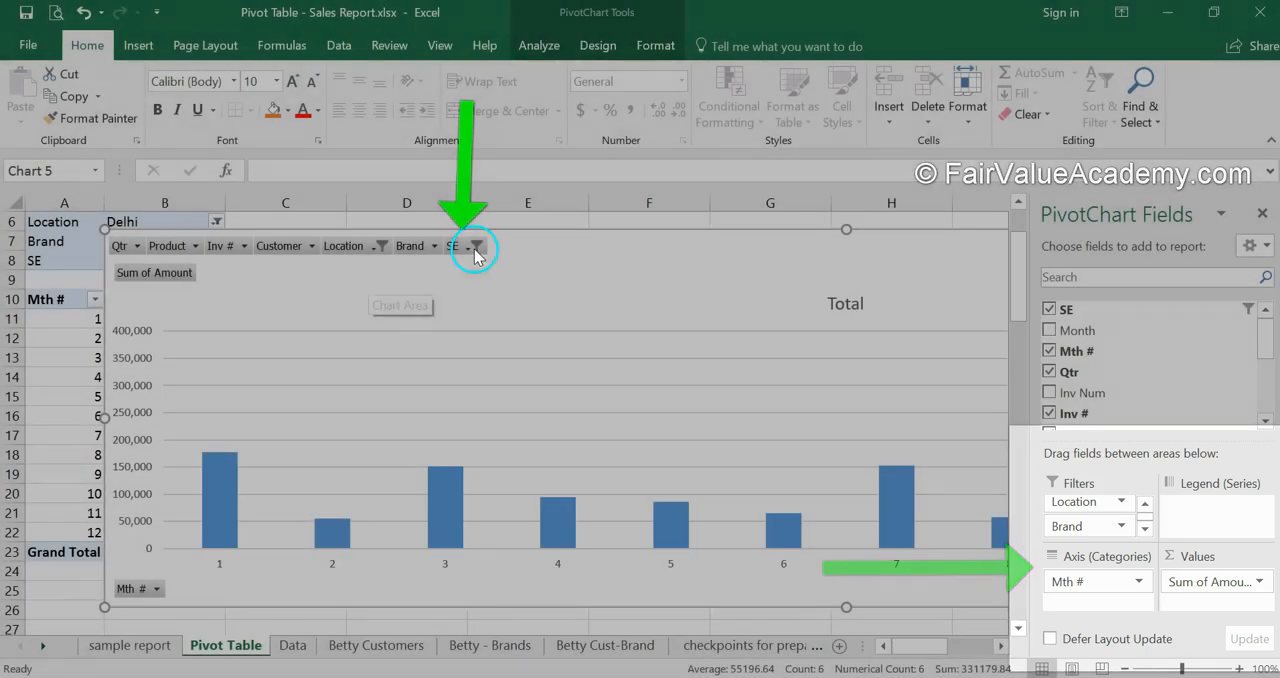
# - Reset the SE report filter on the chart to include all sales executives
pyautogui.click(475, 247)
pyautogui.click(258, 286)
pyautogui.click(341, 412)
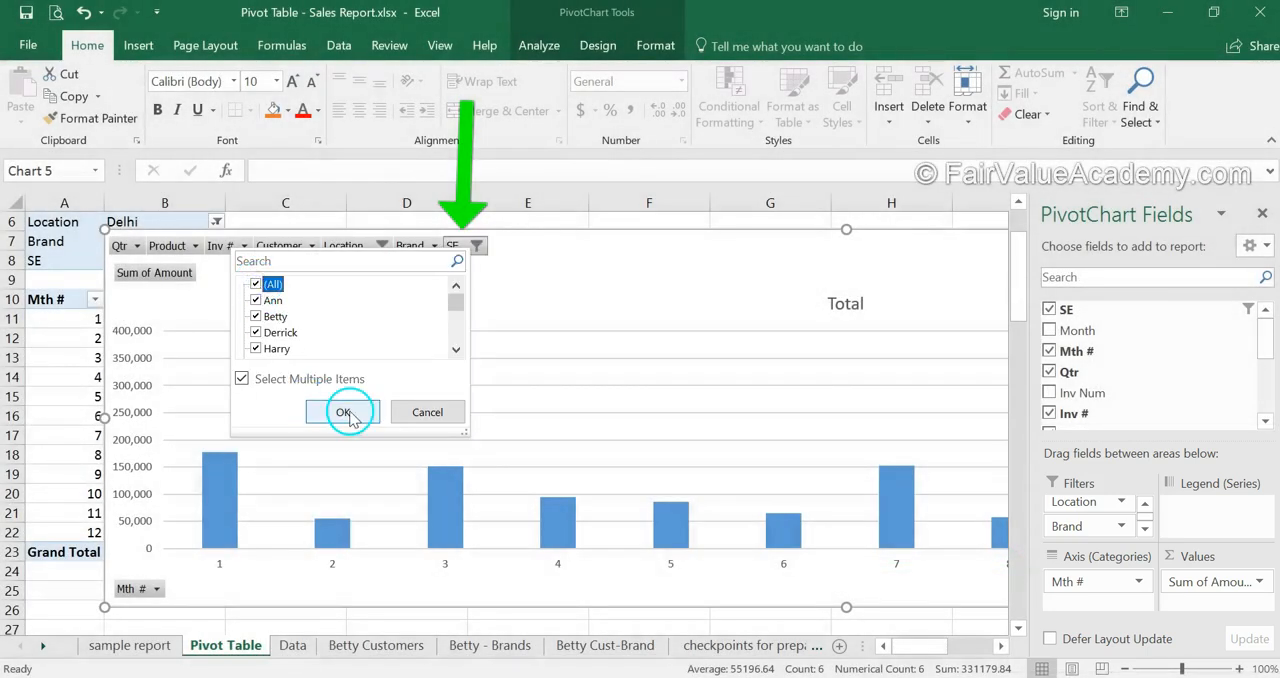
# - Filter the chart's Location field to Mumbai and resize the chart so all twelve months fit on screen
pyautogui.click(381, 246)
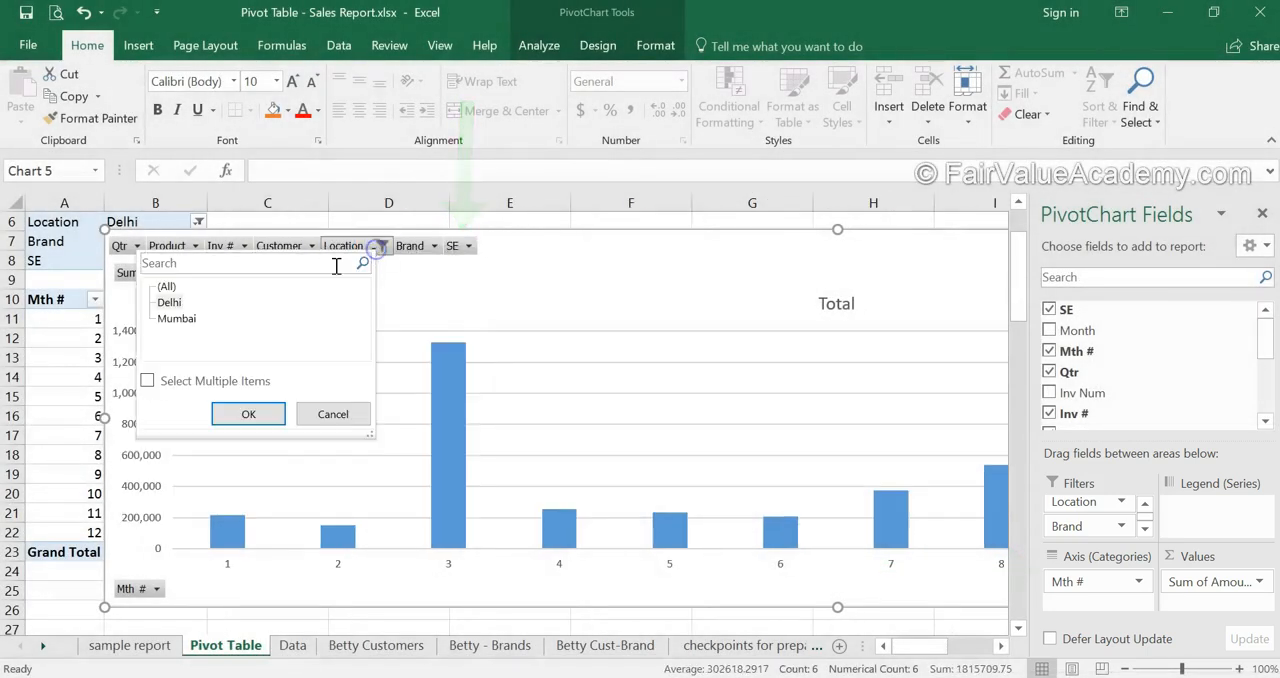
pyautogui.click(170, 319)
pyautogui.click(248, 414)
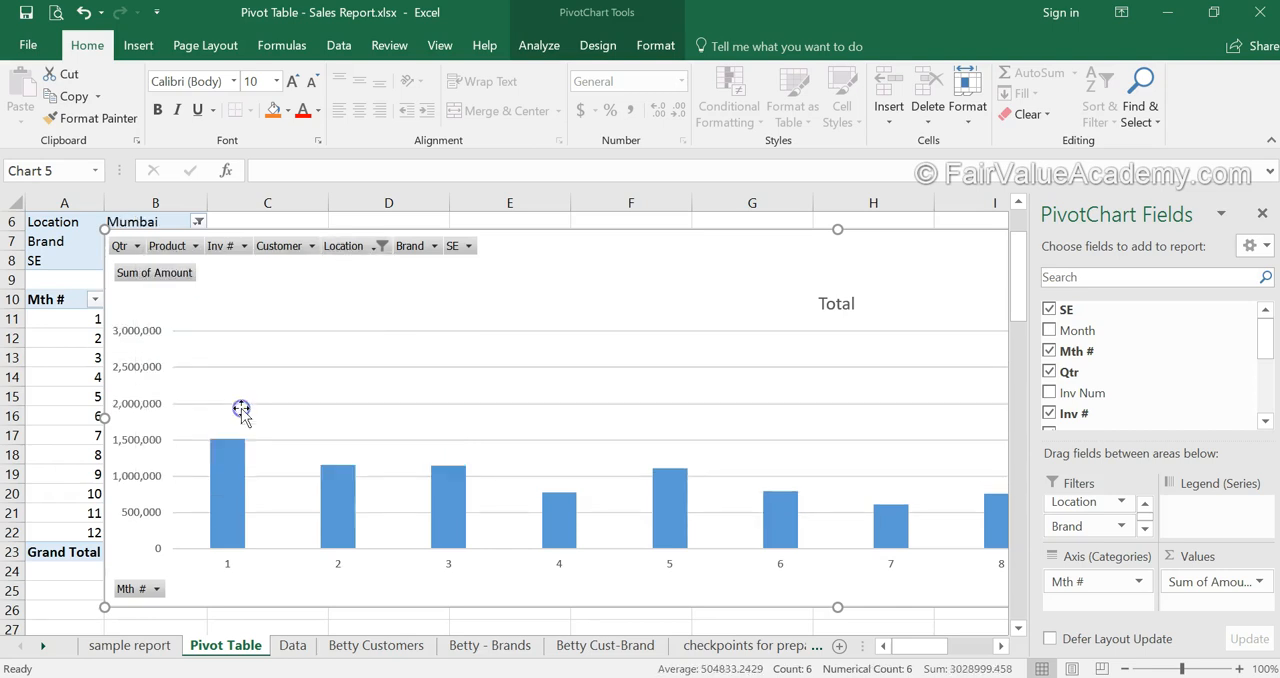
pyautogui.click(271, 457)
pyautogui.click(373, 512)
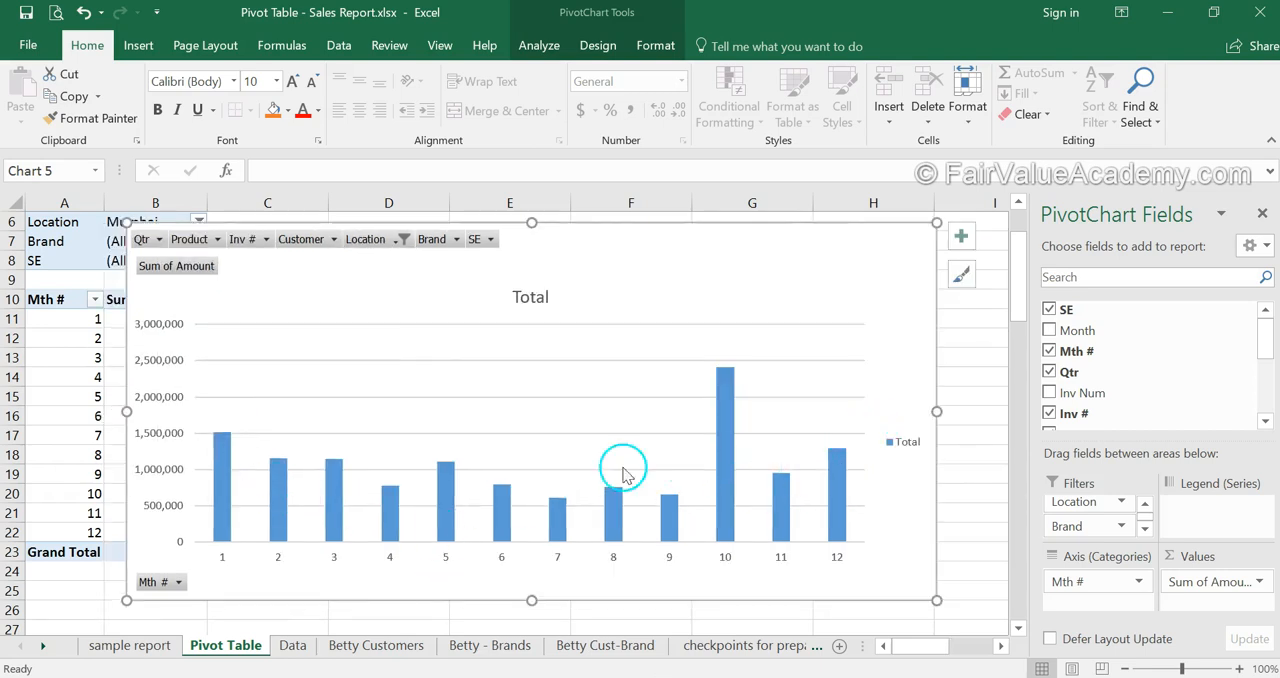